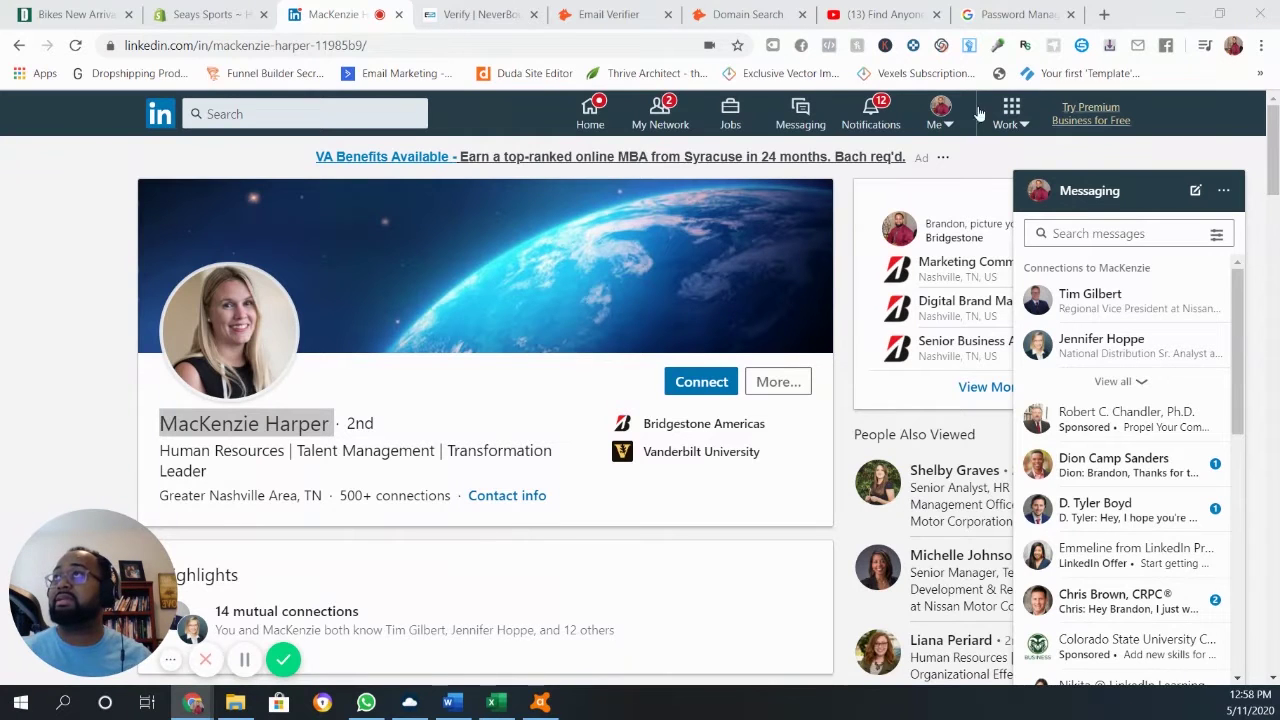
Open the Hunter home page at hunter.io in place of the email verification result
click(628, 12)
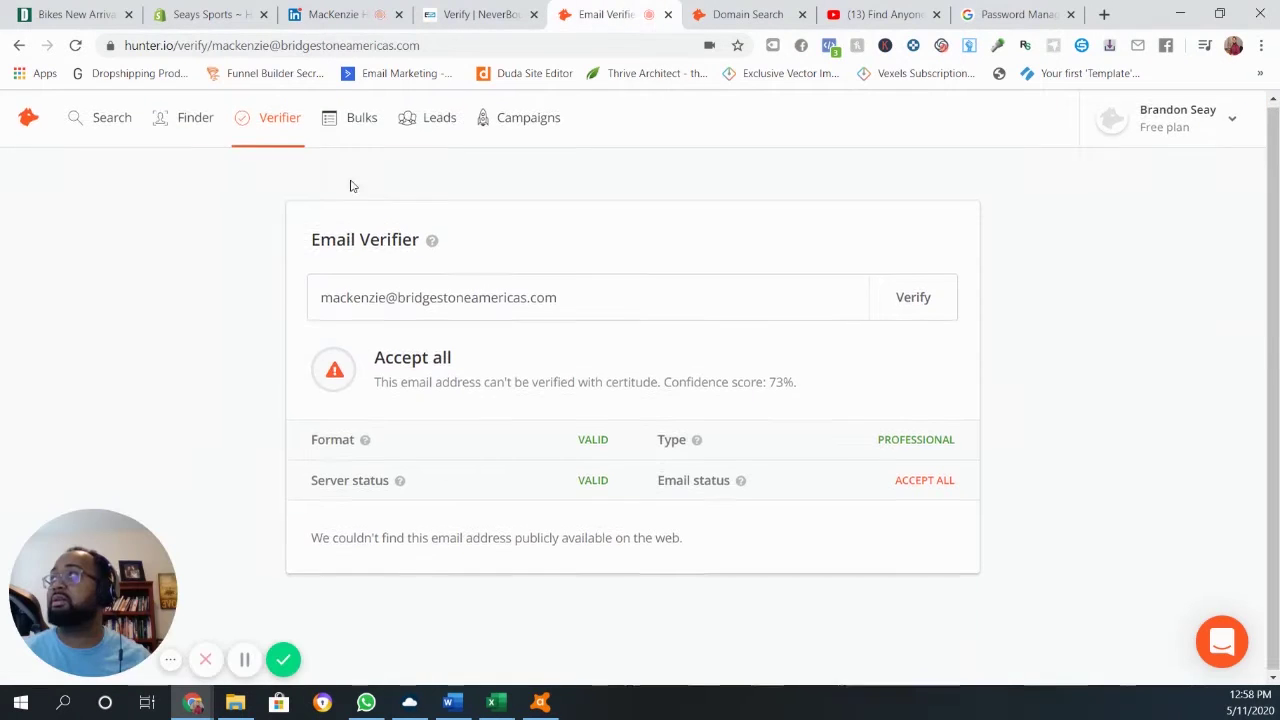
click(243, 46)
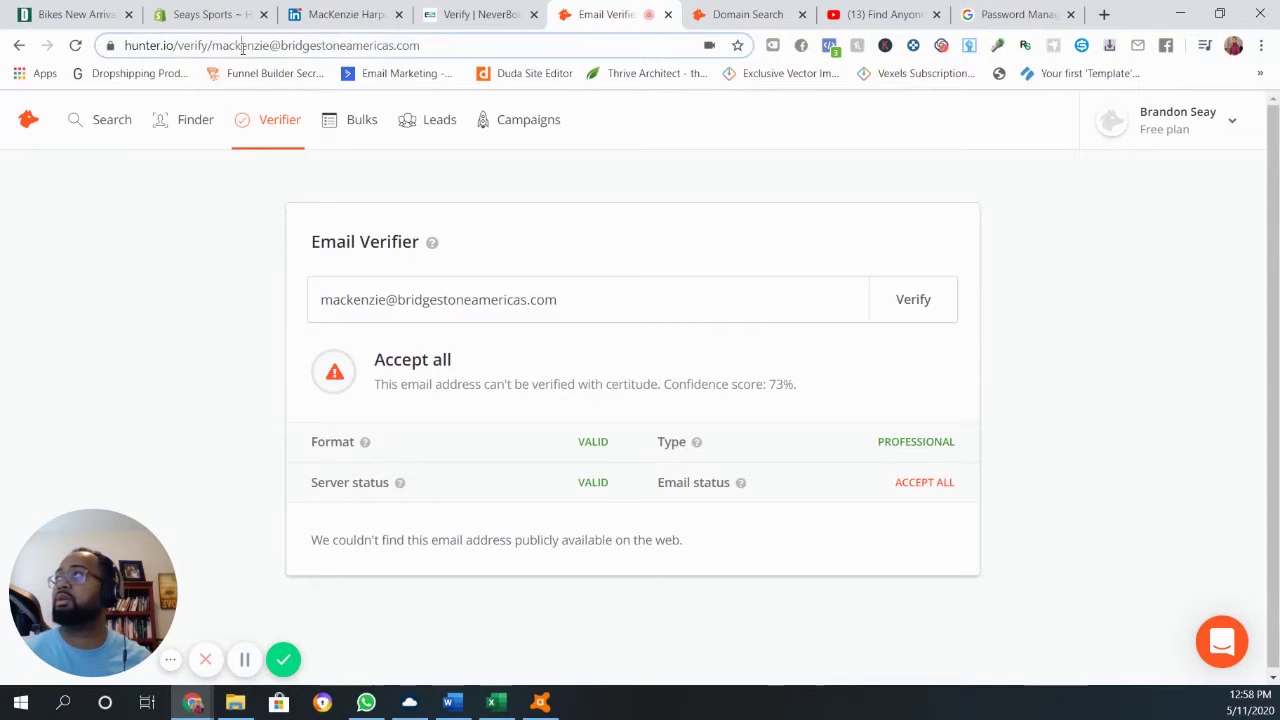
text(hunter.io)
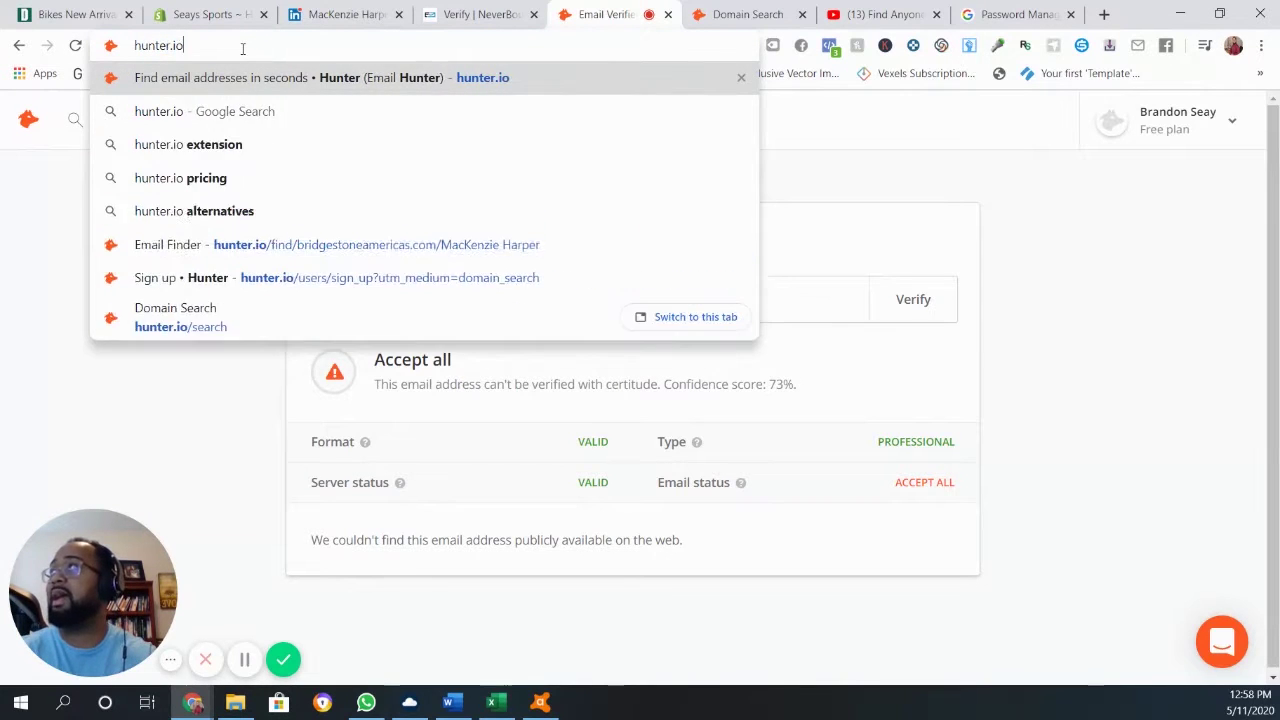
key(Return)
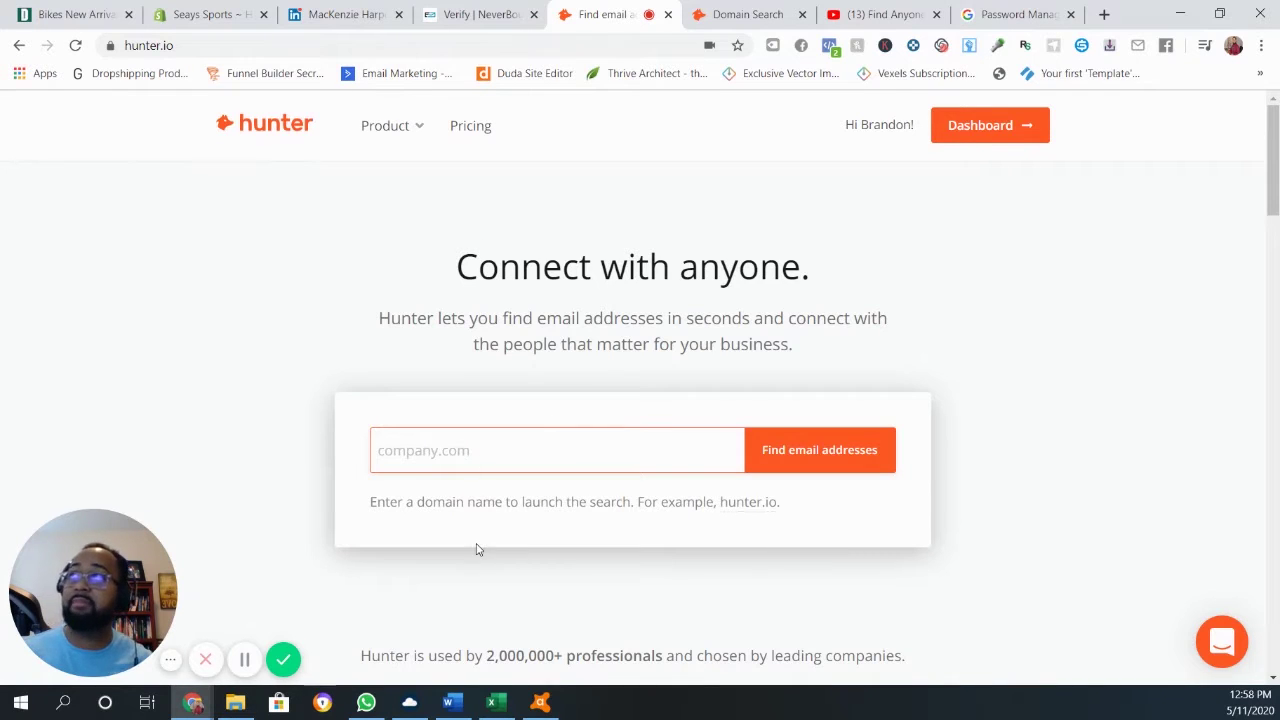
Examine the contact's LinkedIn profile down to the Experience section to identify the current employer
click(346, 16)
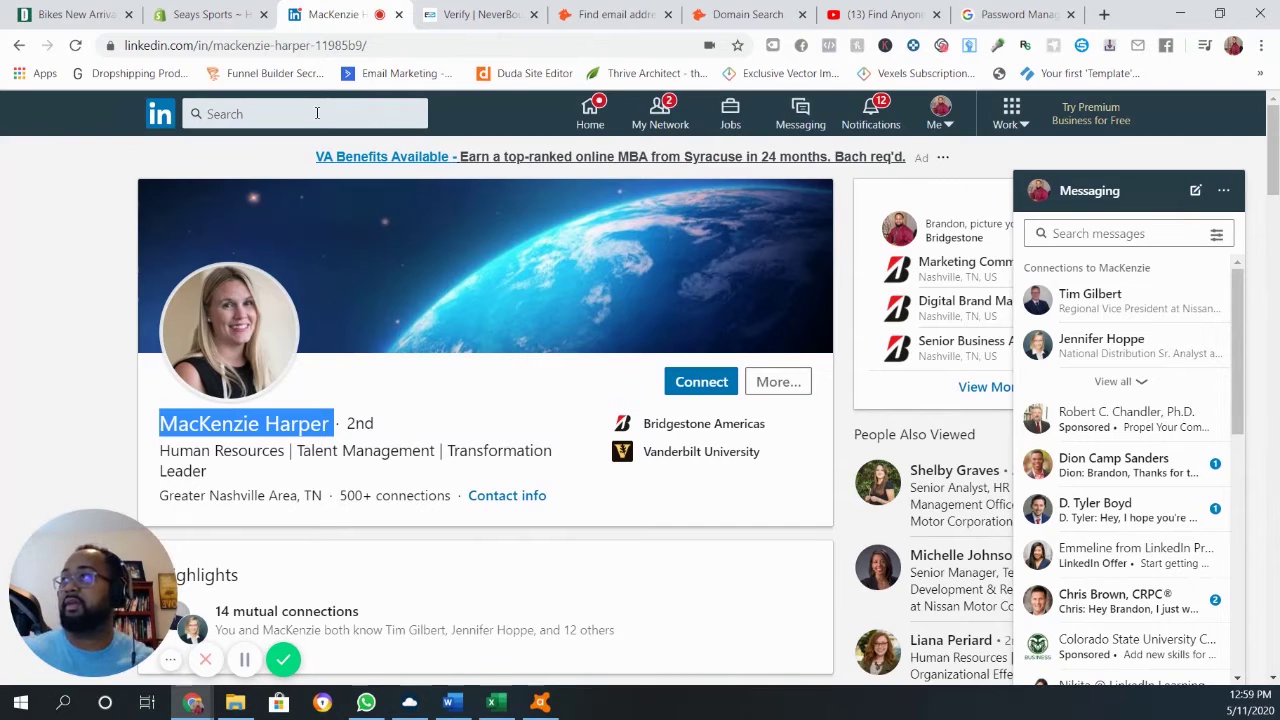
scroll(290, 230, down, 1)
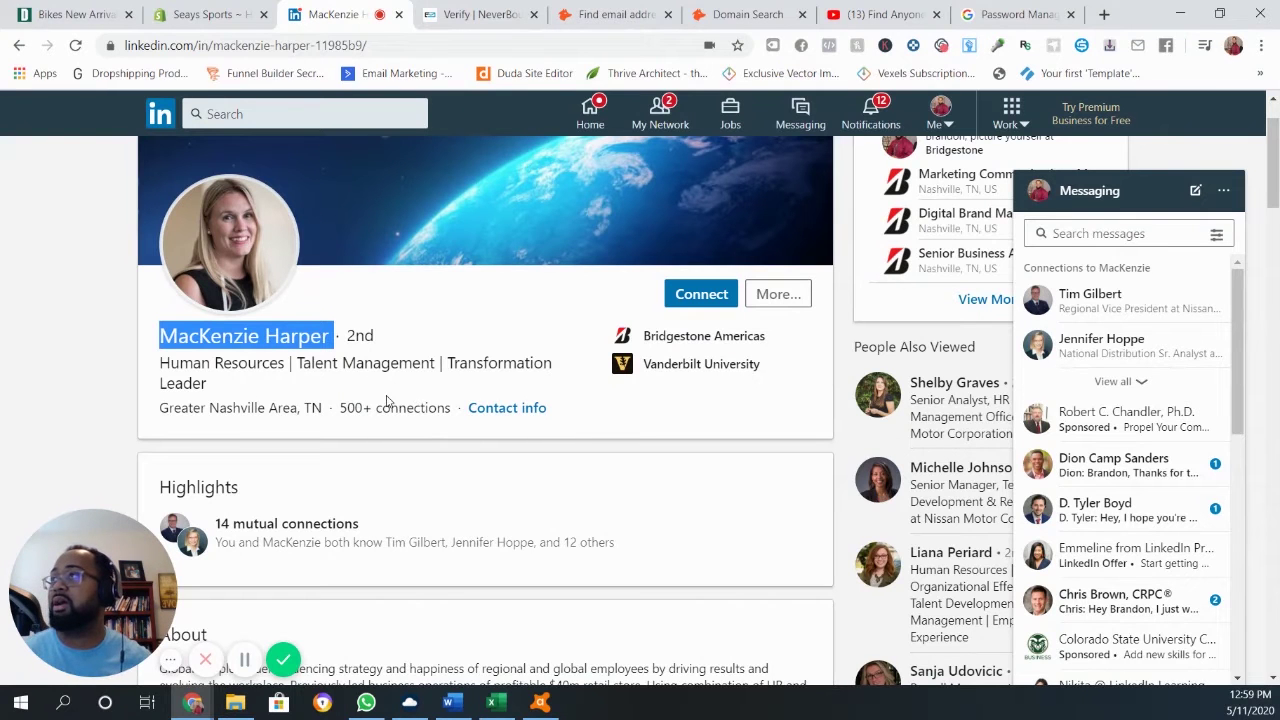
scroll(370, 383, down, 2)
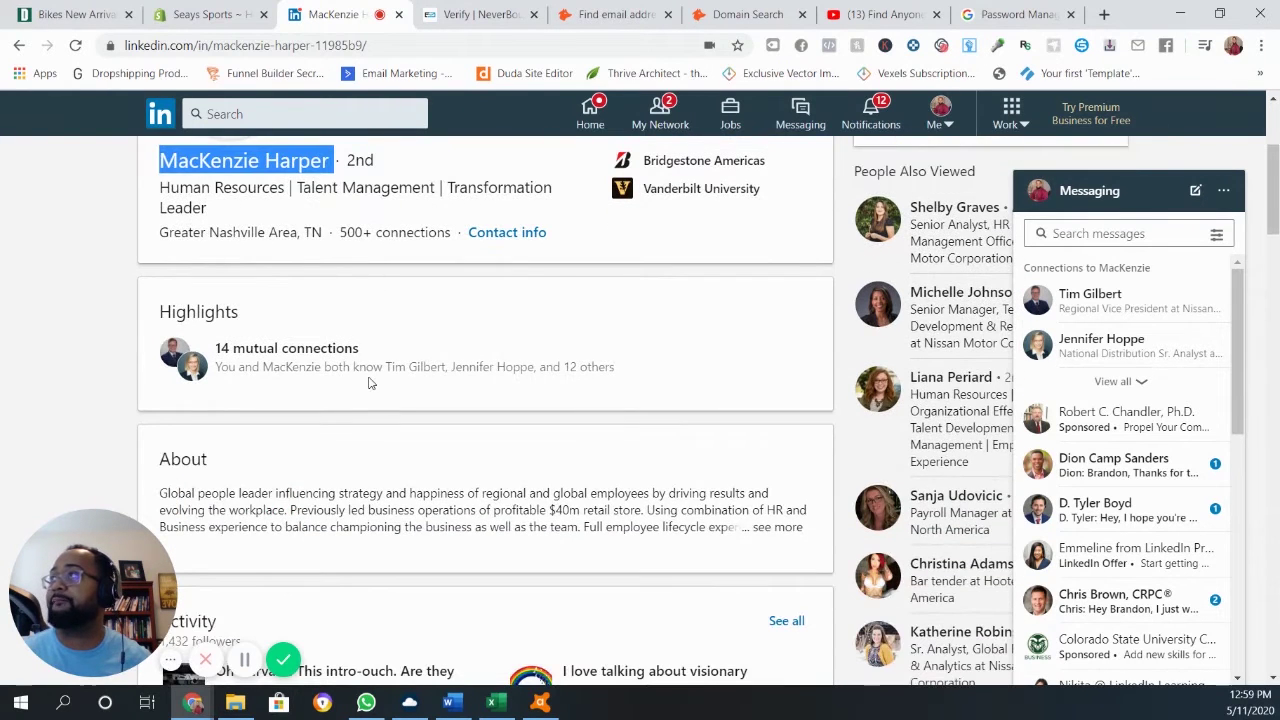
scroll(368, 395, down, 3)
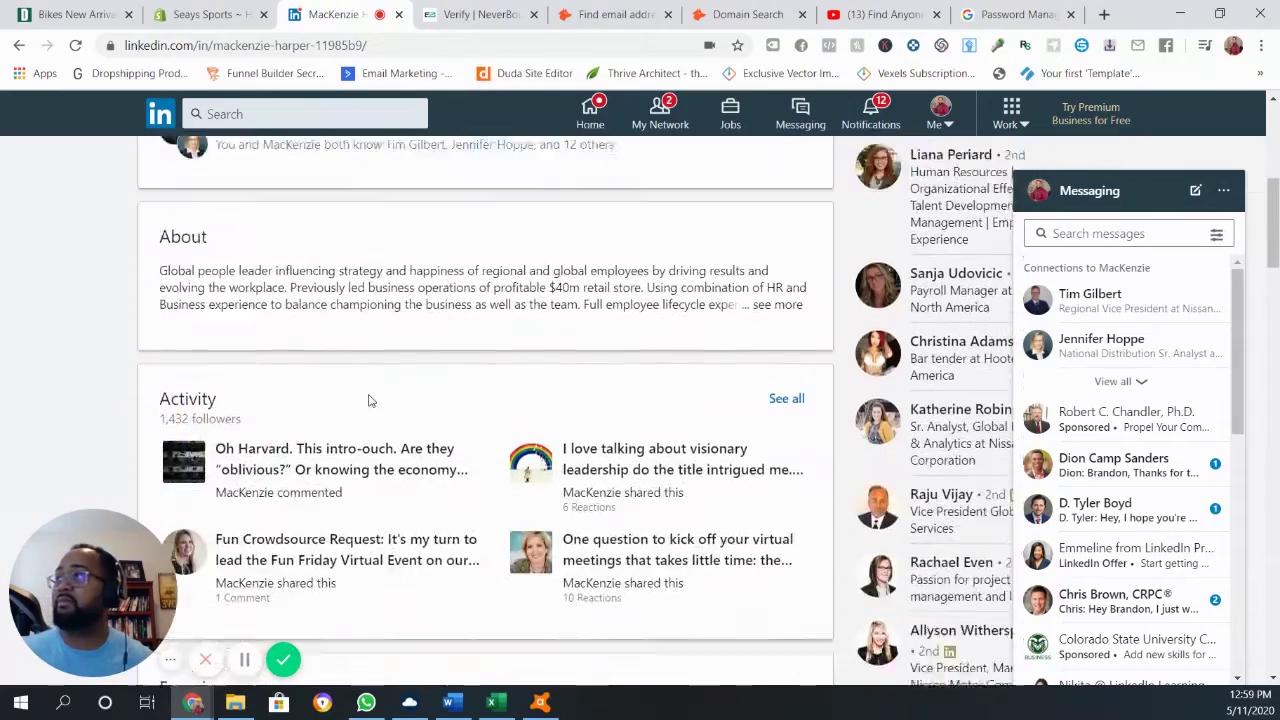
scroll(368, 399, down, 2)
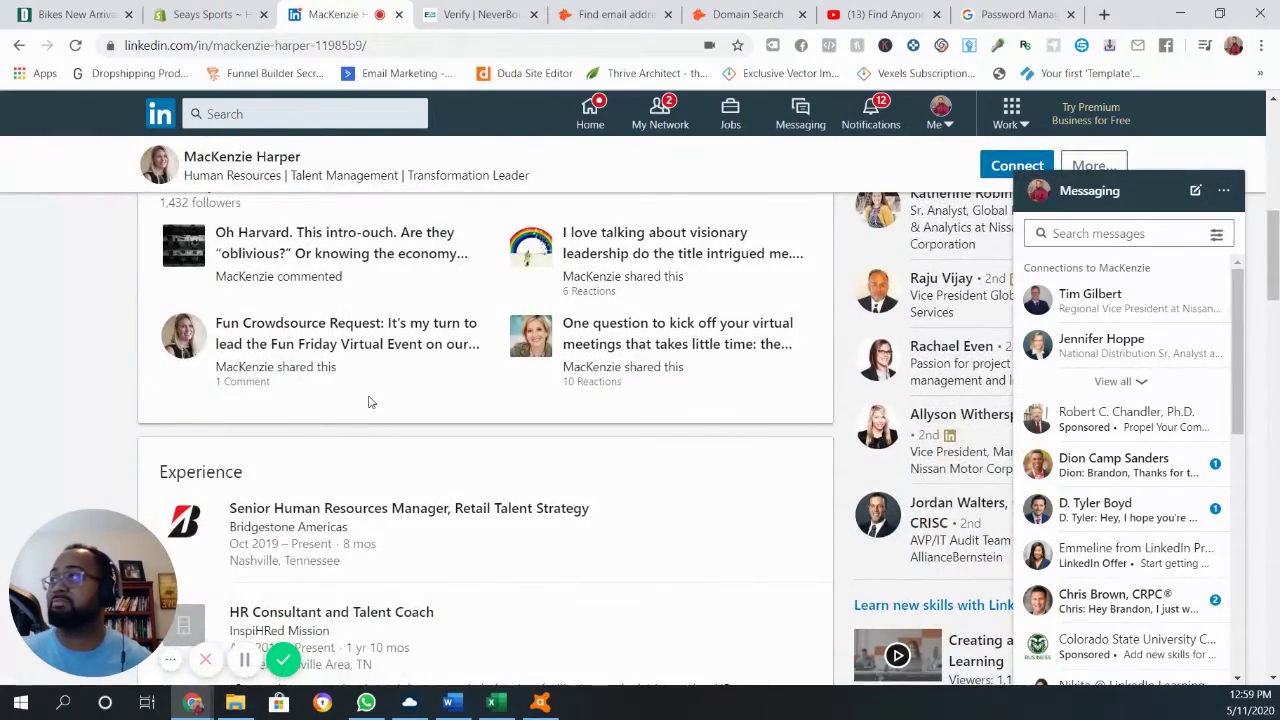
scroll(330, 430, down, 2)
scroll(350, 450, up, 10)
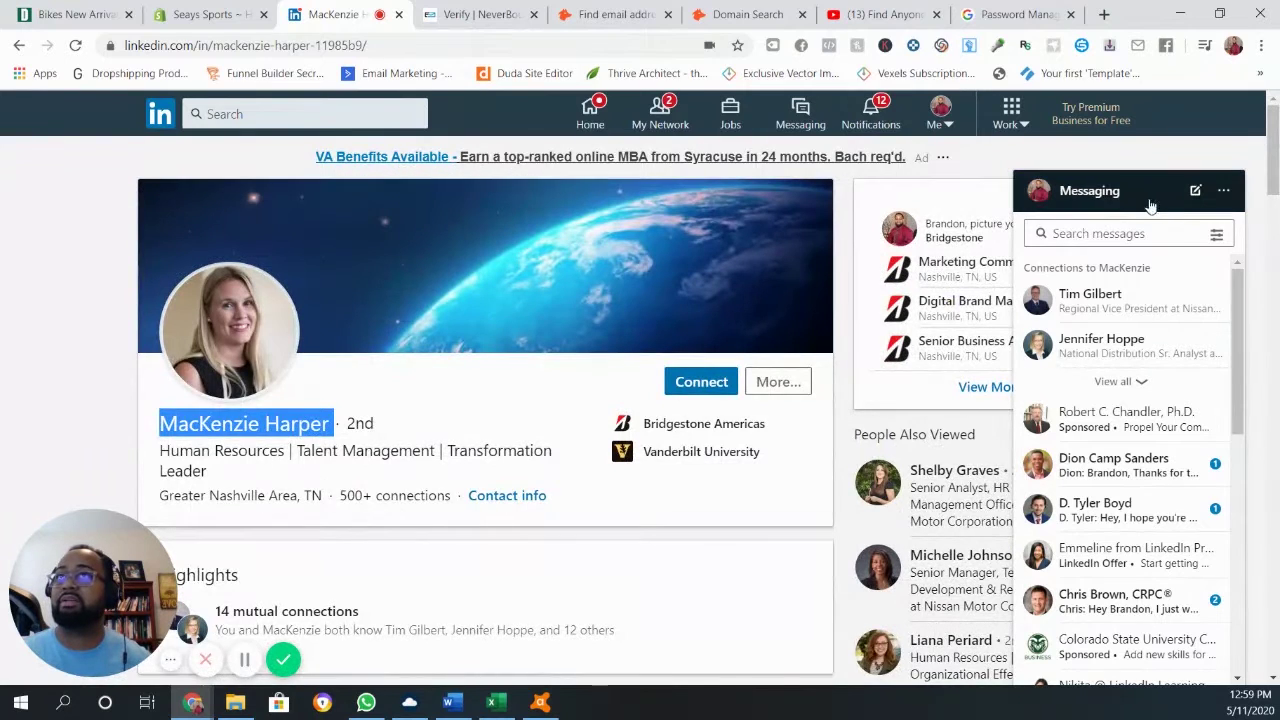
click(1178, 161)
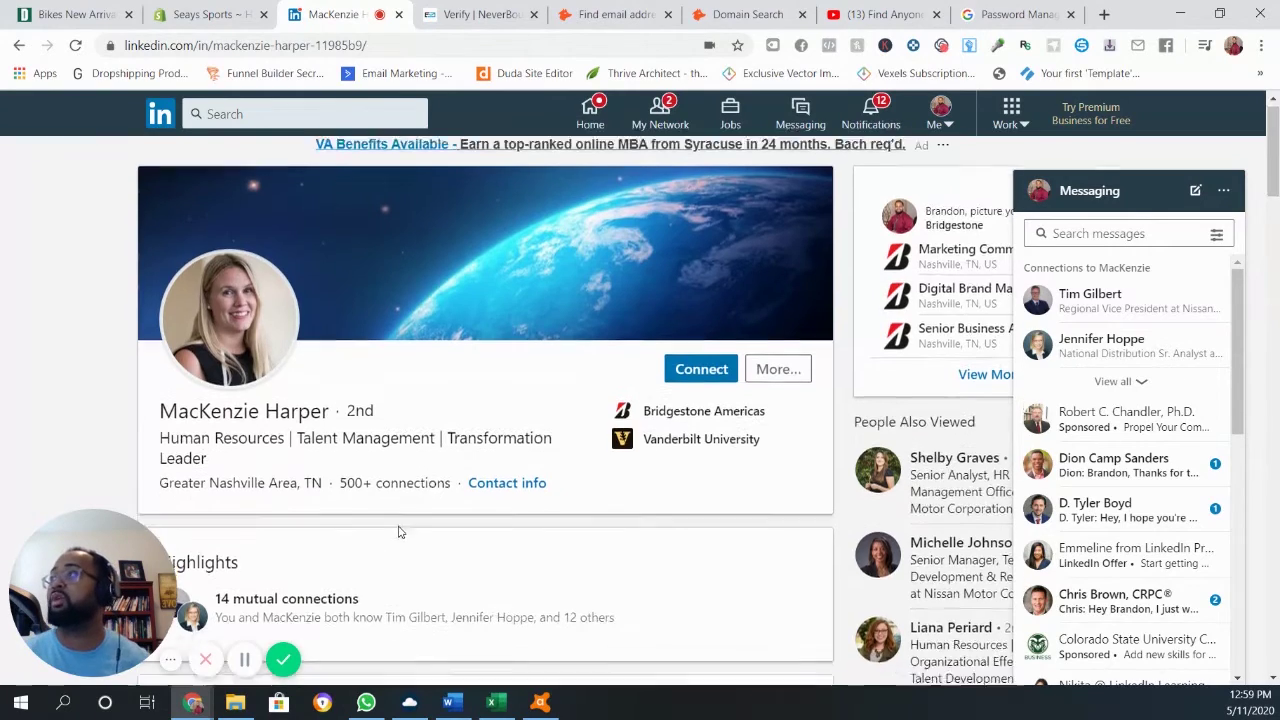
scroll(394, 537, down, 2)
scroll(268, 377, up, 2)
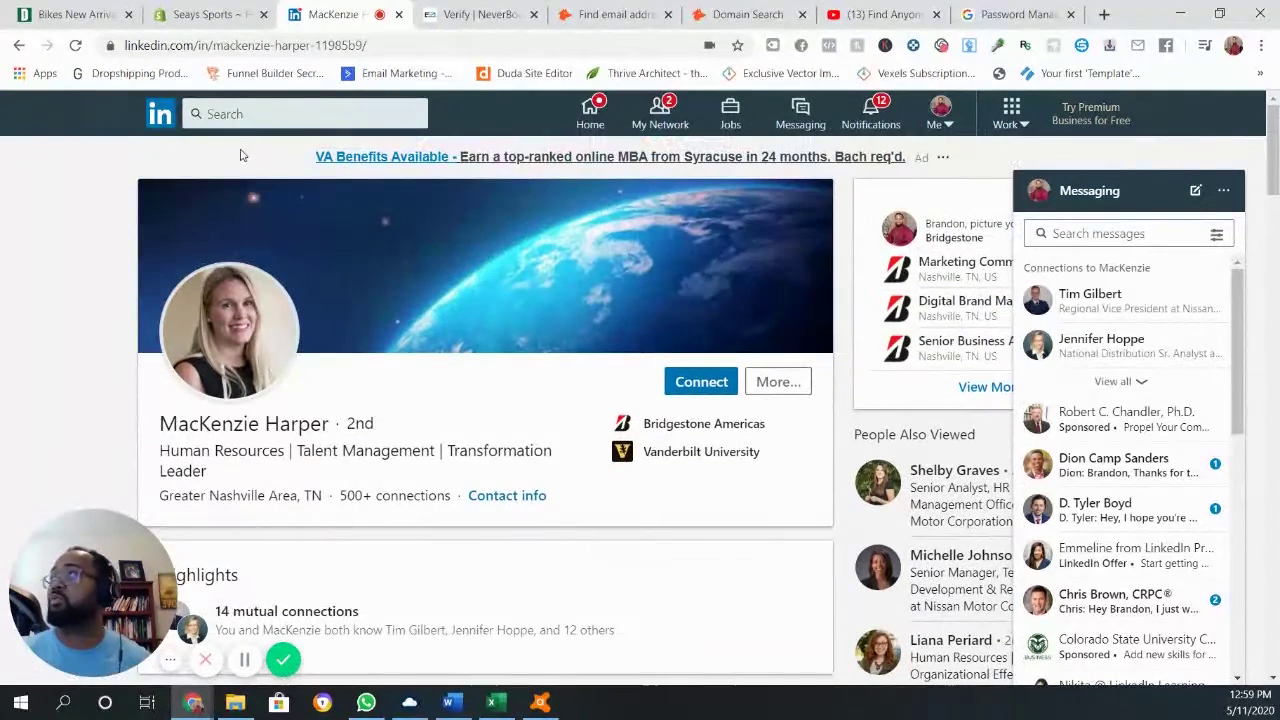
scroll(355, 392, down, 10)
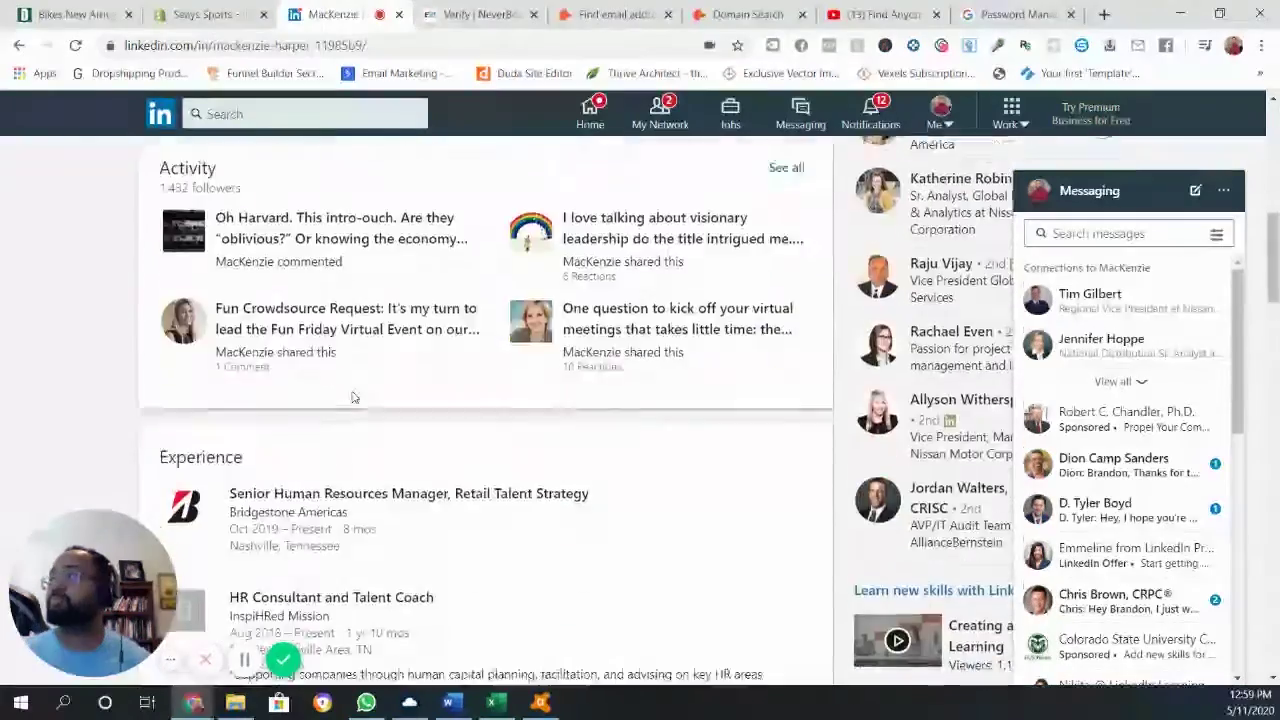
scroll(300, 300, up, 3)
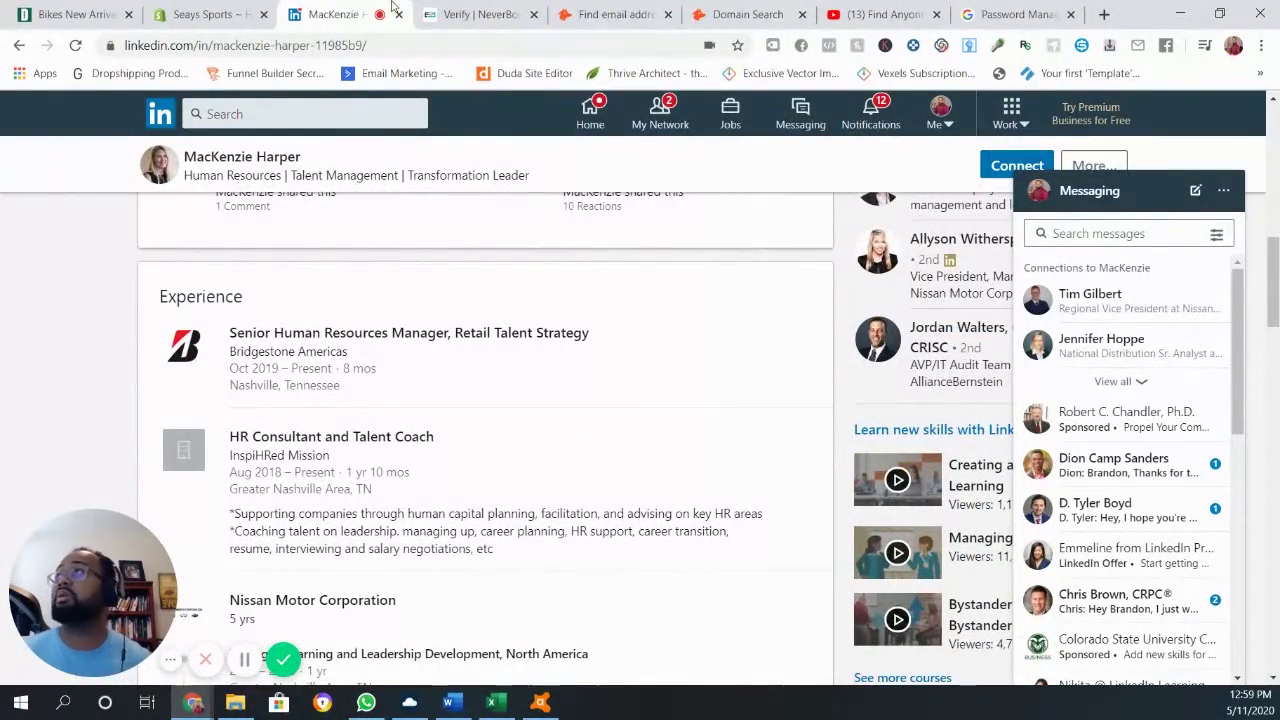
Search Hunter for "bridgestone", choose the Bridgestone Americas domain bridgestoneamericas.com, and review the listed addresses and email pattern
click(613, 12)
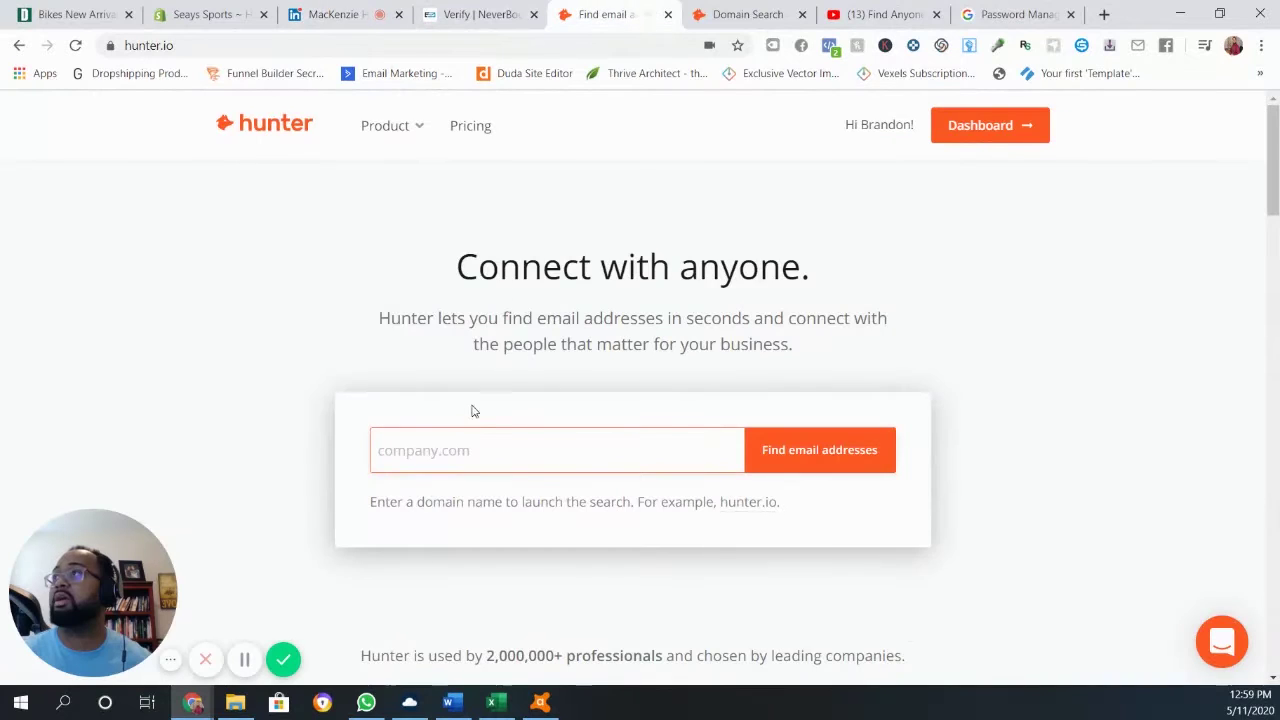
mouse_move(381, 131)
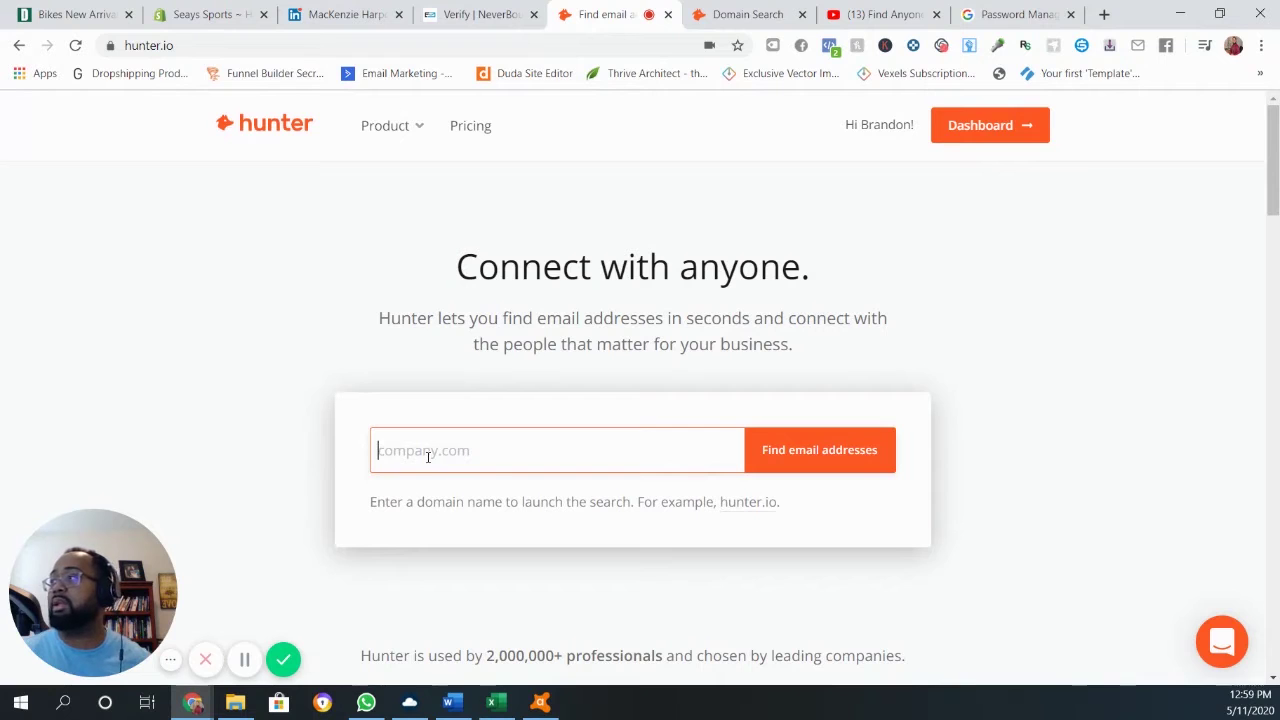
text(b)
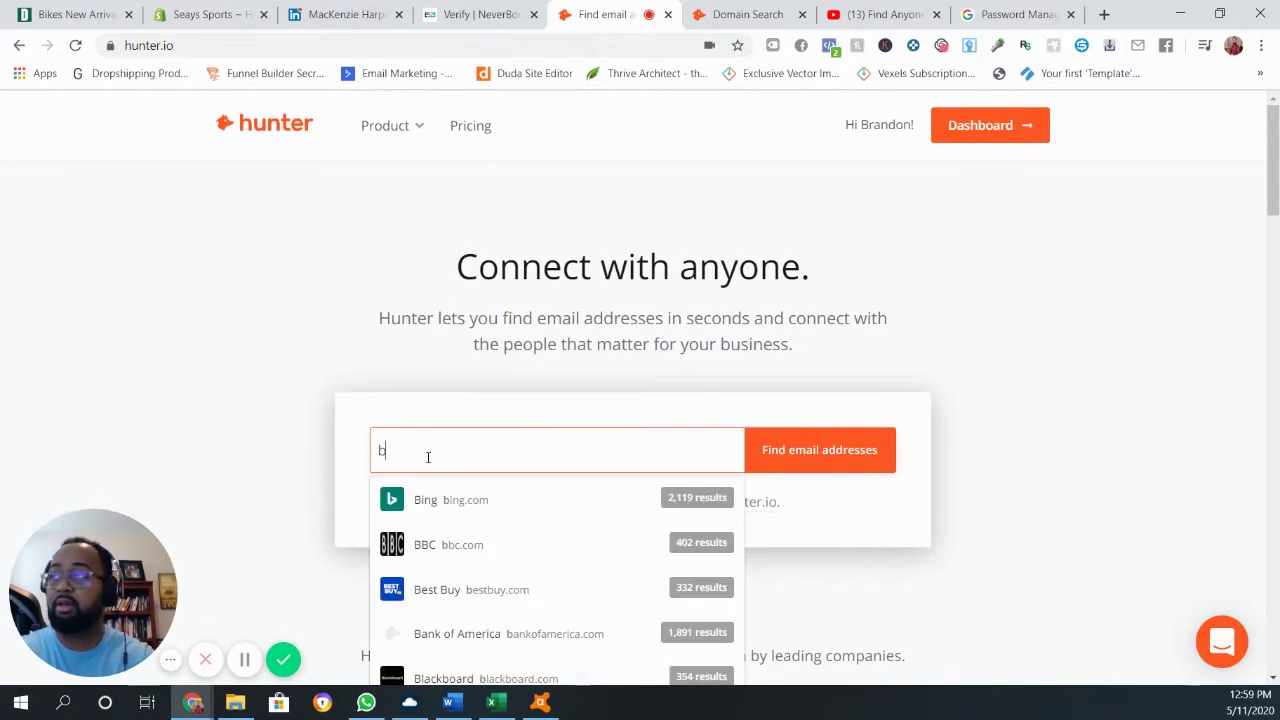
text(ridgestone)
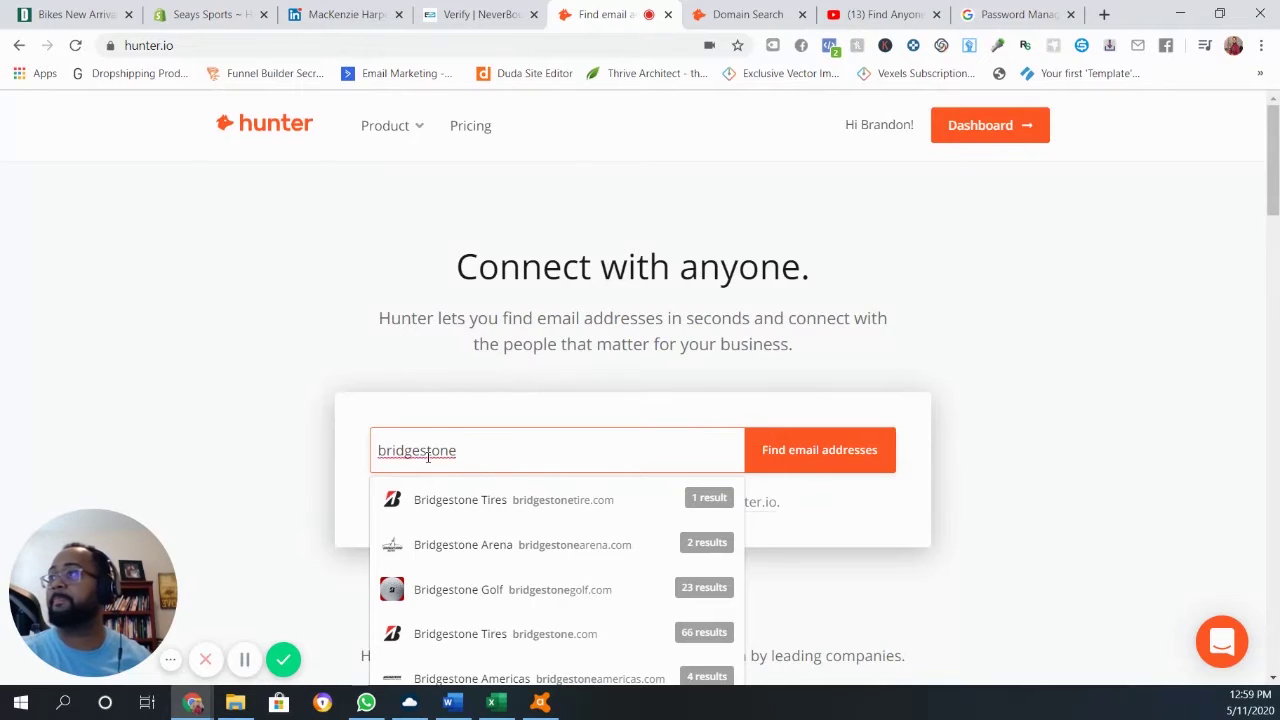
scroll(486, 570, down, 1)
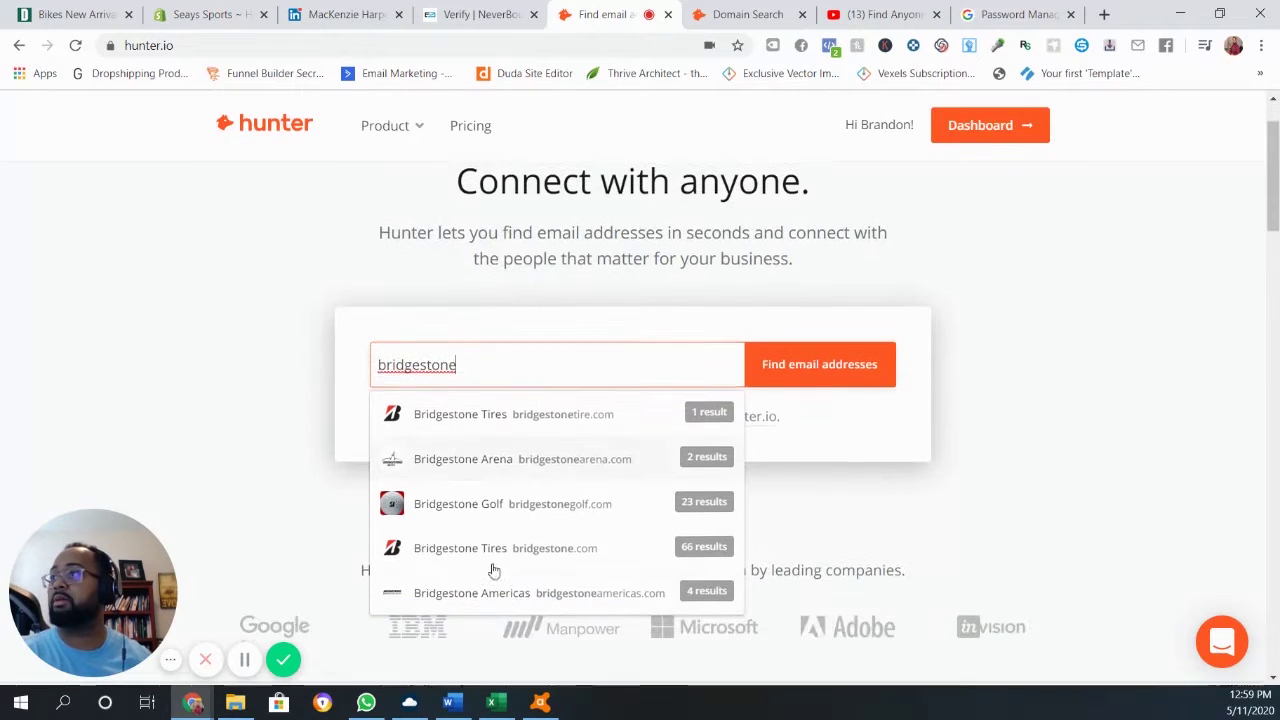
click(549, 593)
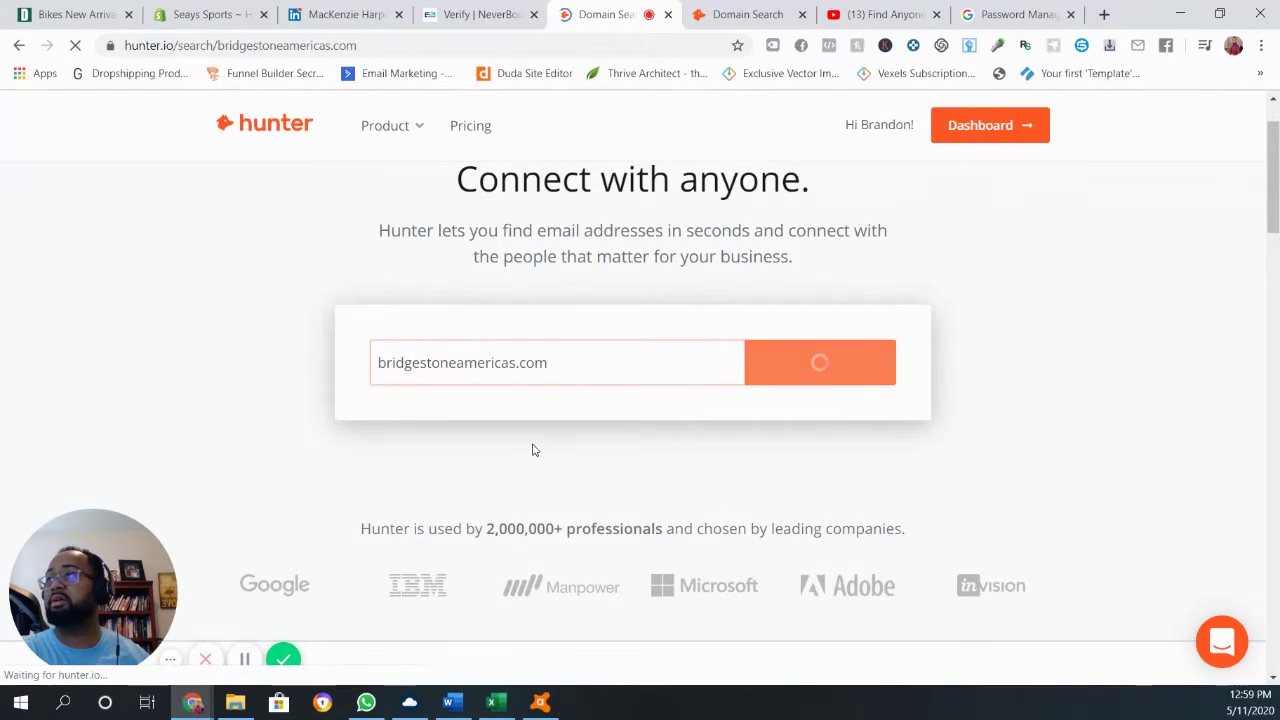
scroll(477, 494, down, 3)
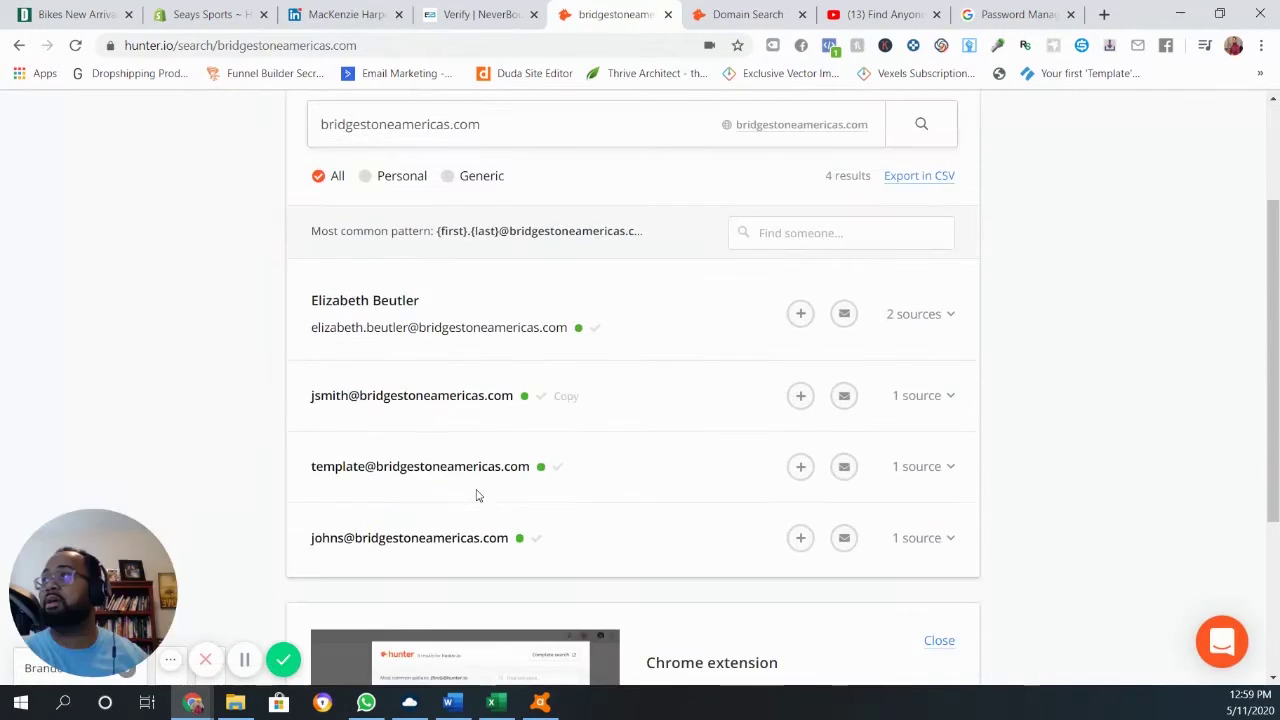
scroll(446, 453, up, 1)
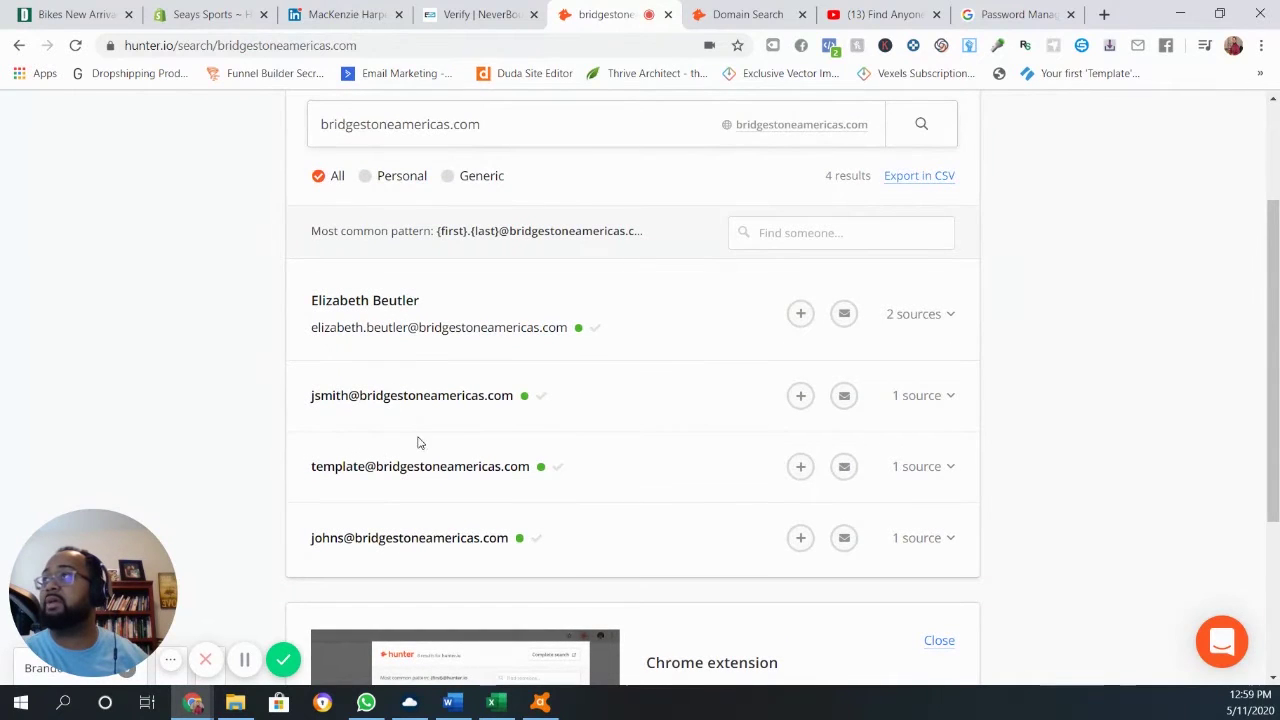
scroll(474, 366, up, 2)
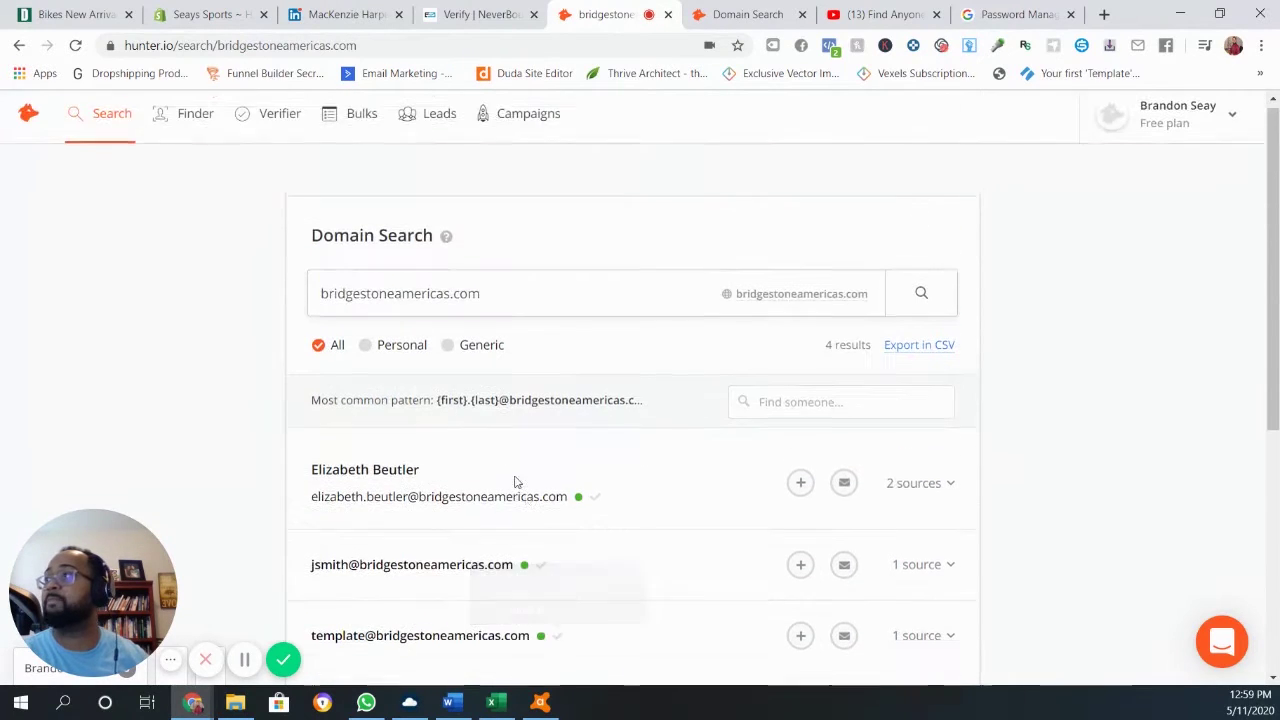
Open Hunter's Email Finder with an empty name field
click(188, 127)
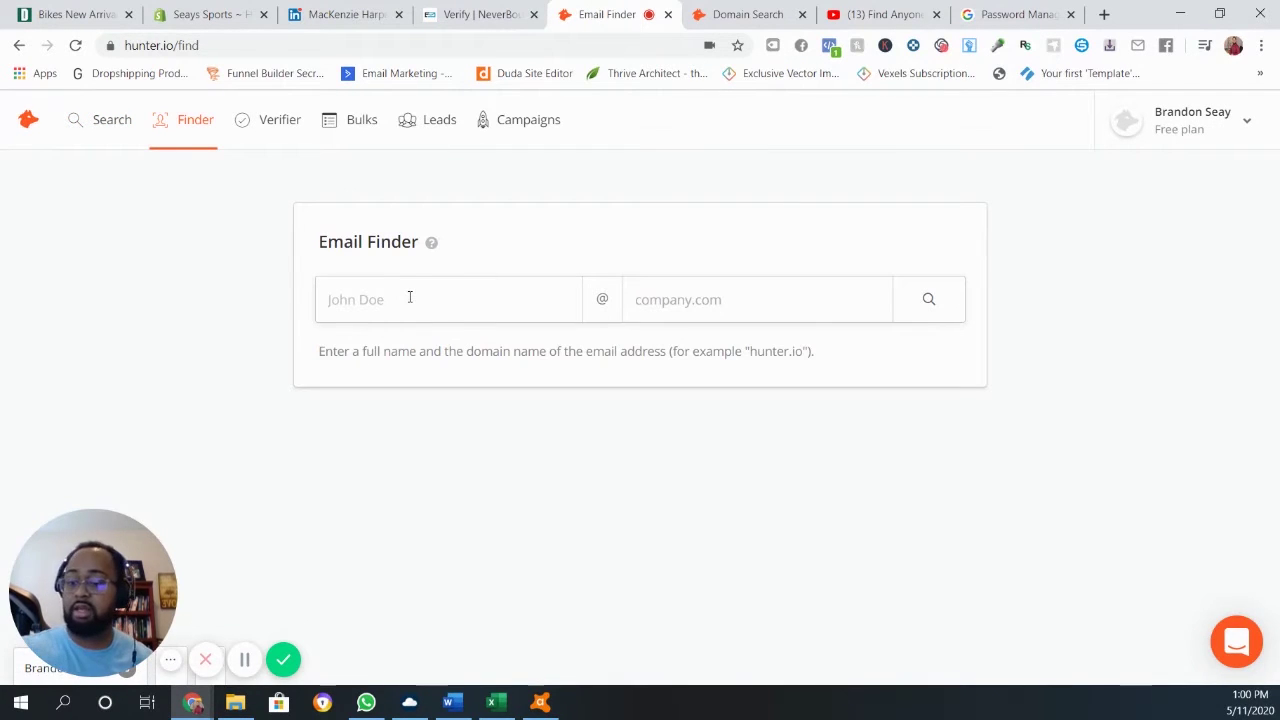
key(ctrl+v)
key(ctrl+z)
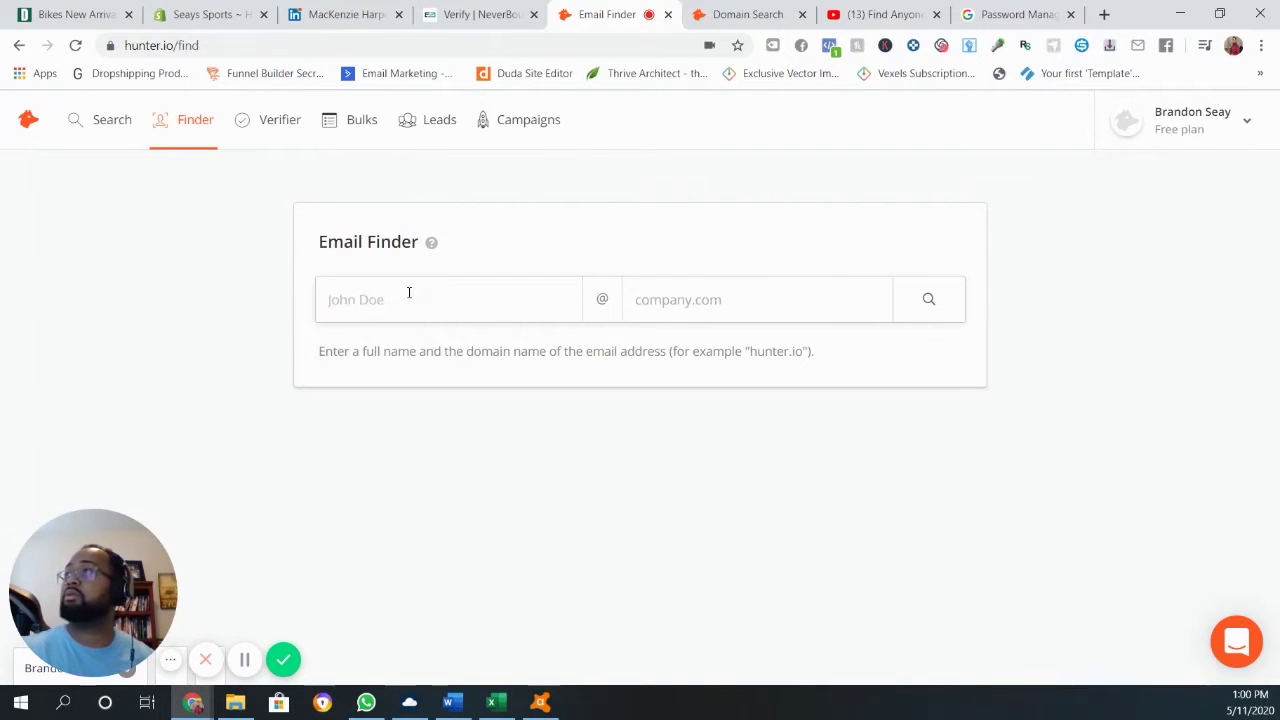
Copy the contact's full name from the LinkedIn profile and enter it as the name in Hunter's Email Finder
click(484, 12)
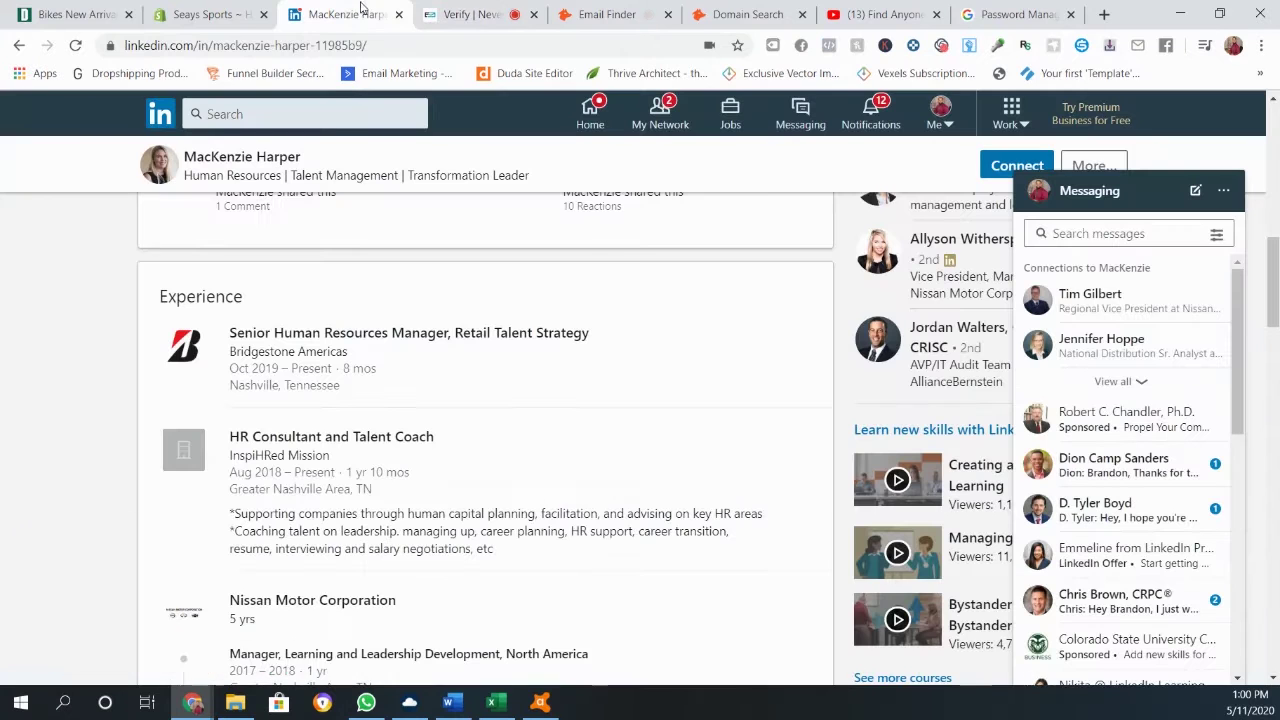
click(340, 14)
scroll(282, 303, up, 5)
scroll(282, 303, up, 4)
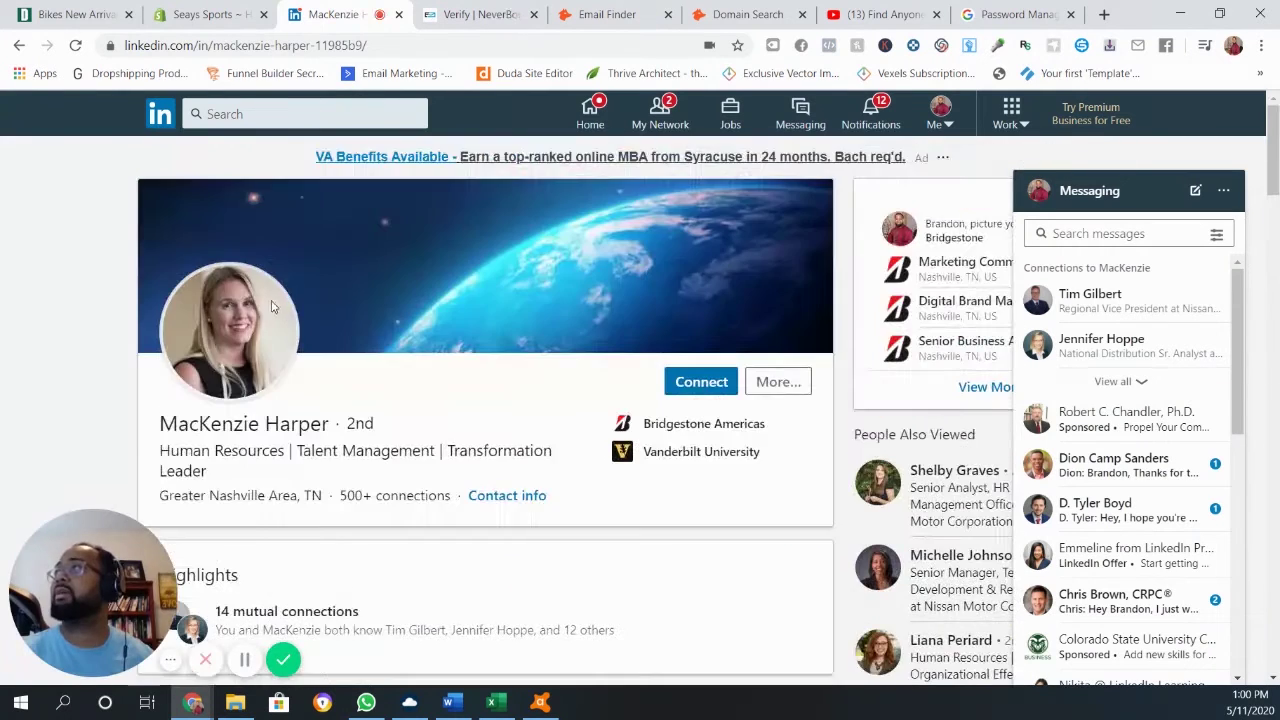
triple_click(223, 428)
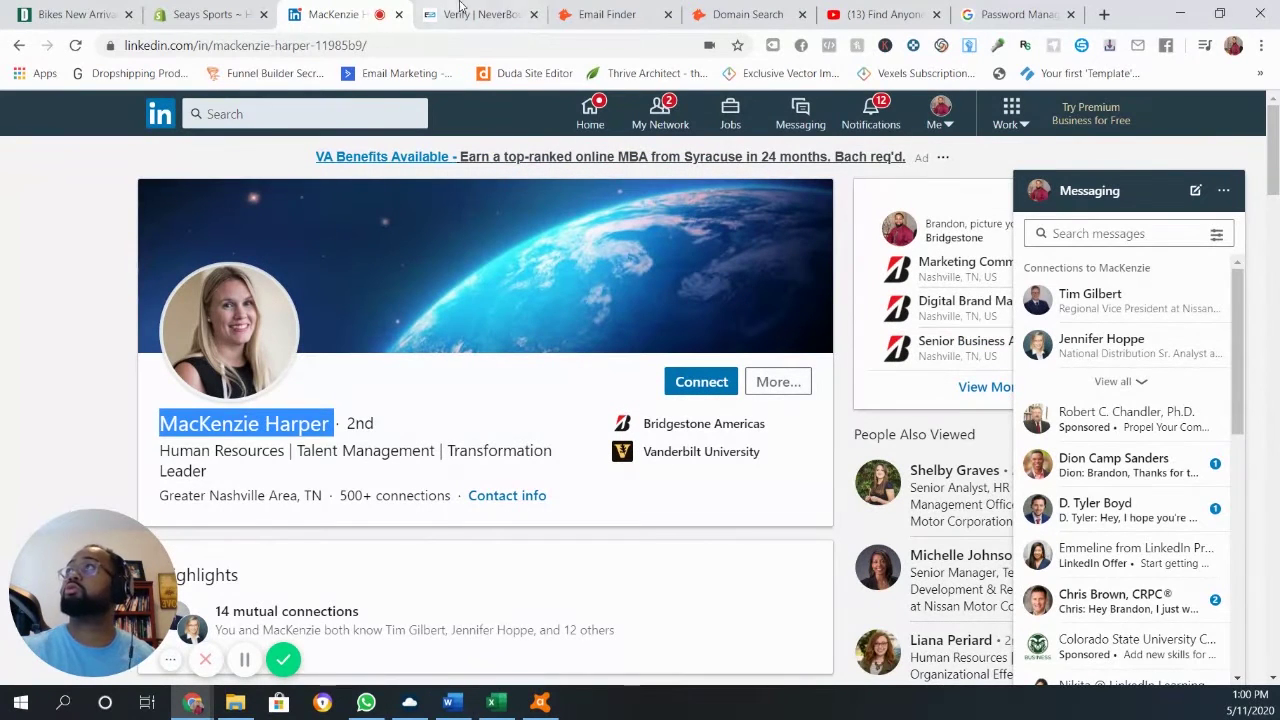
click(603, 14)
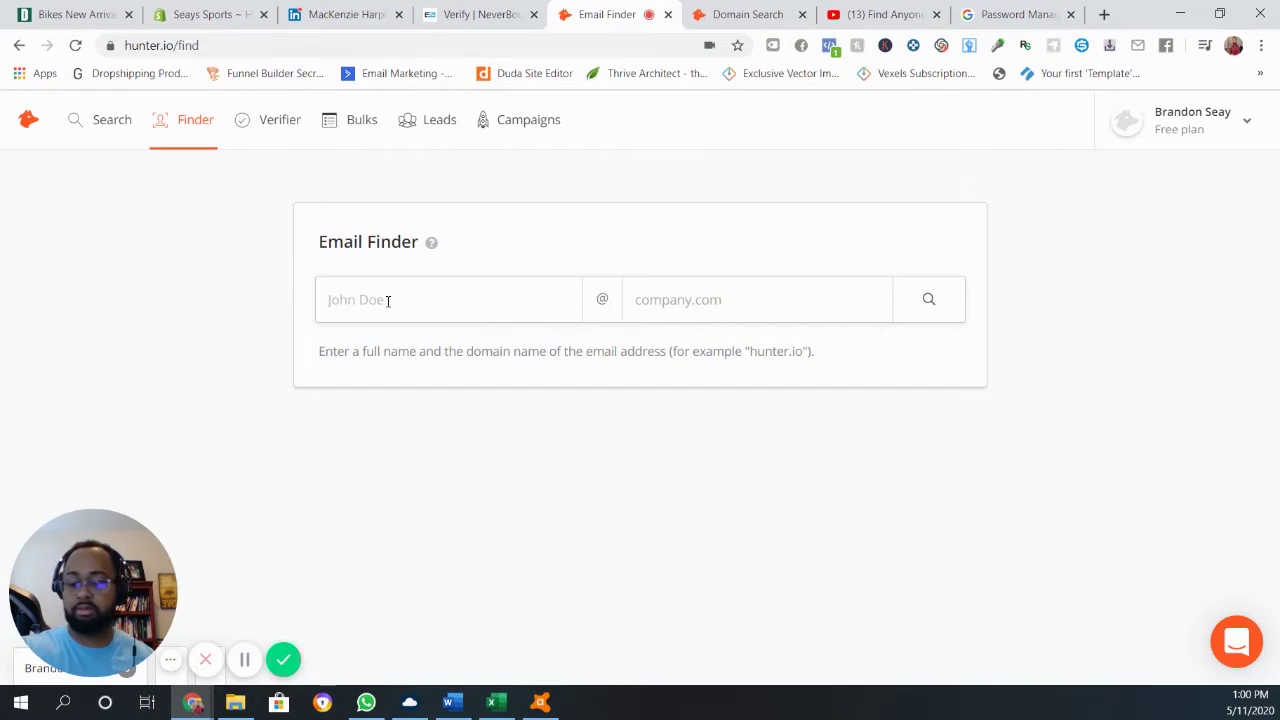
key(ctrl+v)
key(ctrl+v)
key(ctrl+z)
key(Tab)
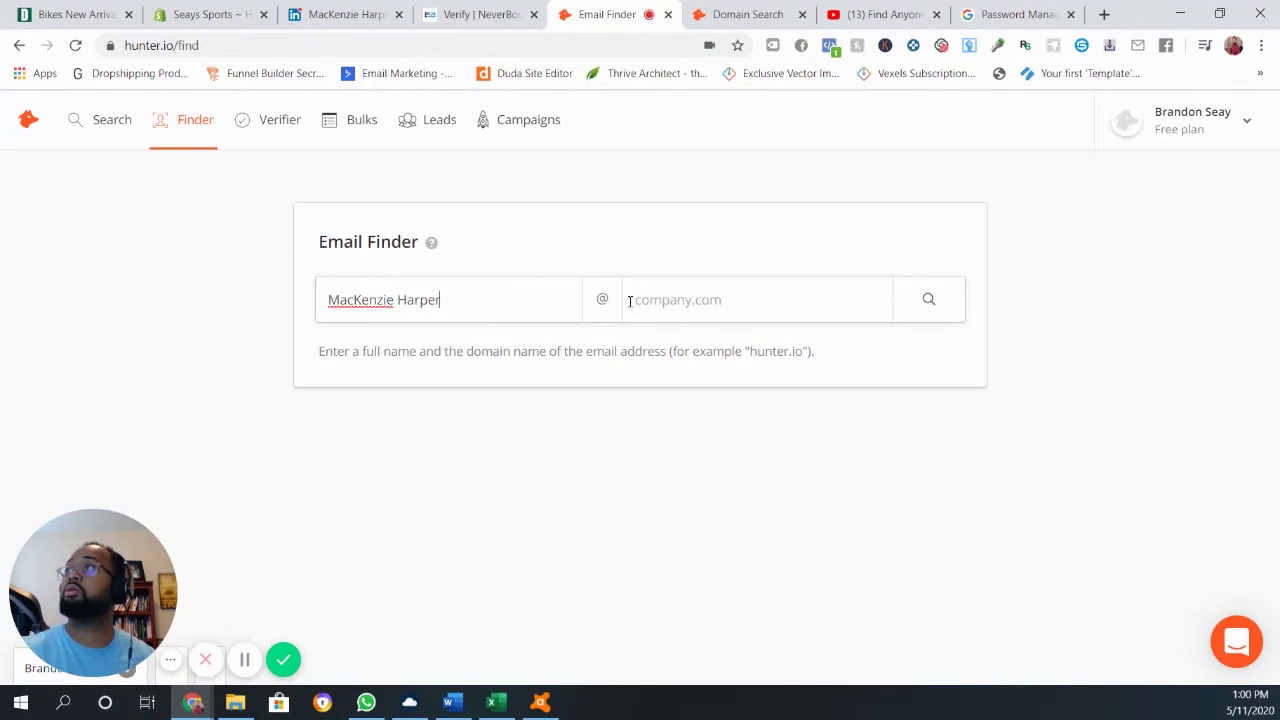
Set the company to Bridgestone Americas (bridgestoneamericas.com) and look up the contact's email address
text(brid)
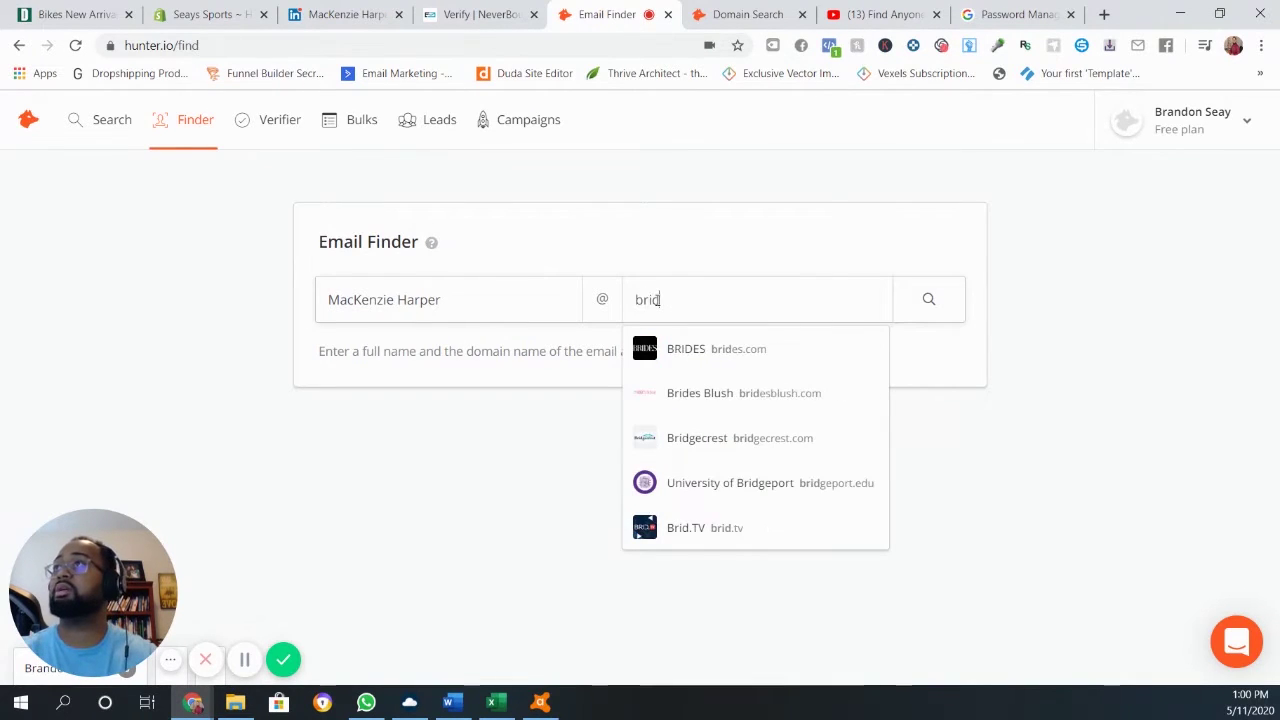
text(gestsone)
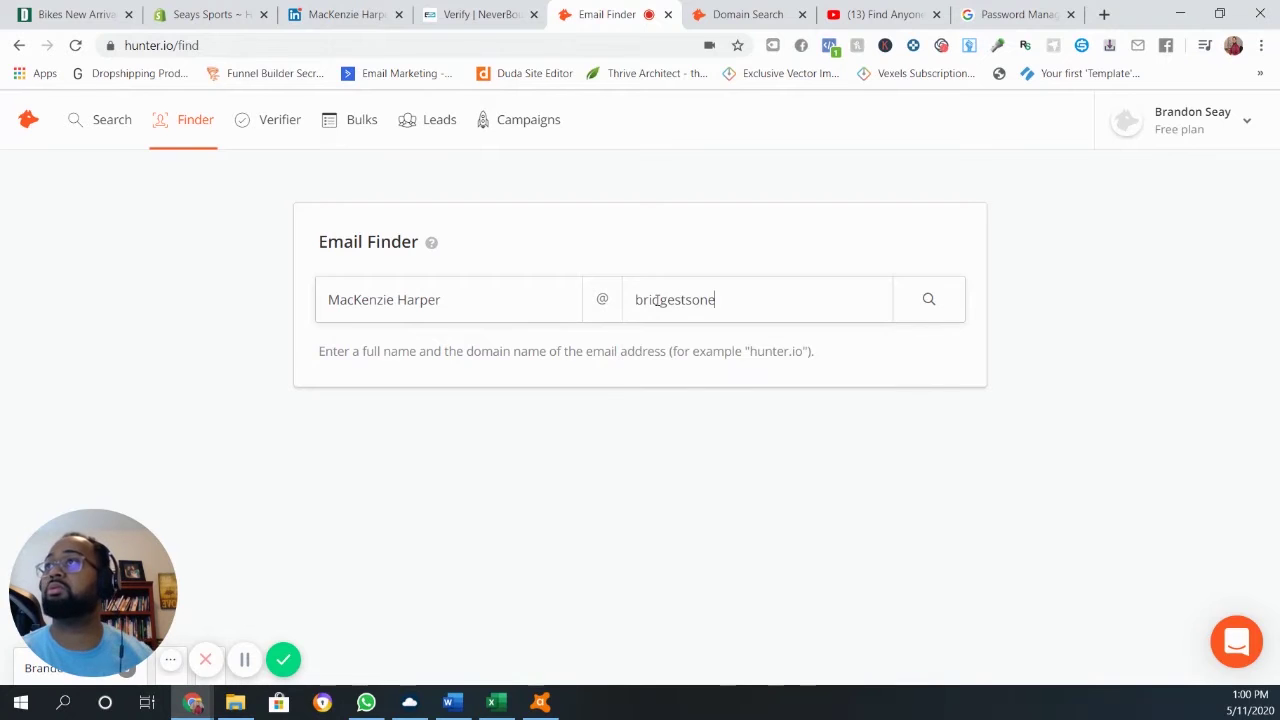
key(BackSpace)
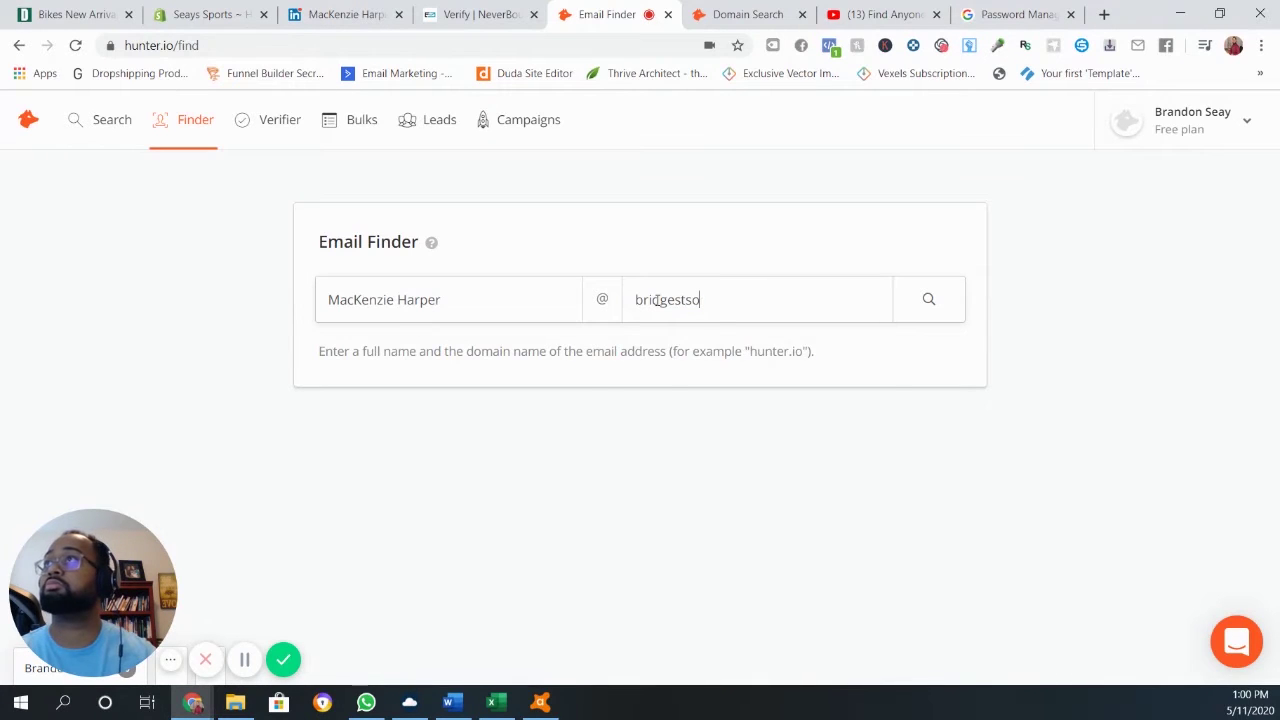
key(BackSpace)
key(BackSpace)
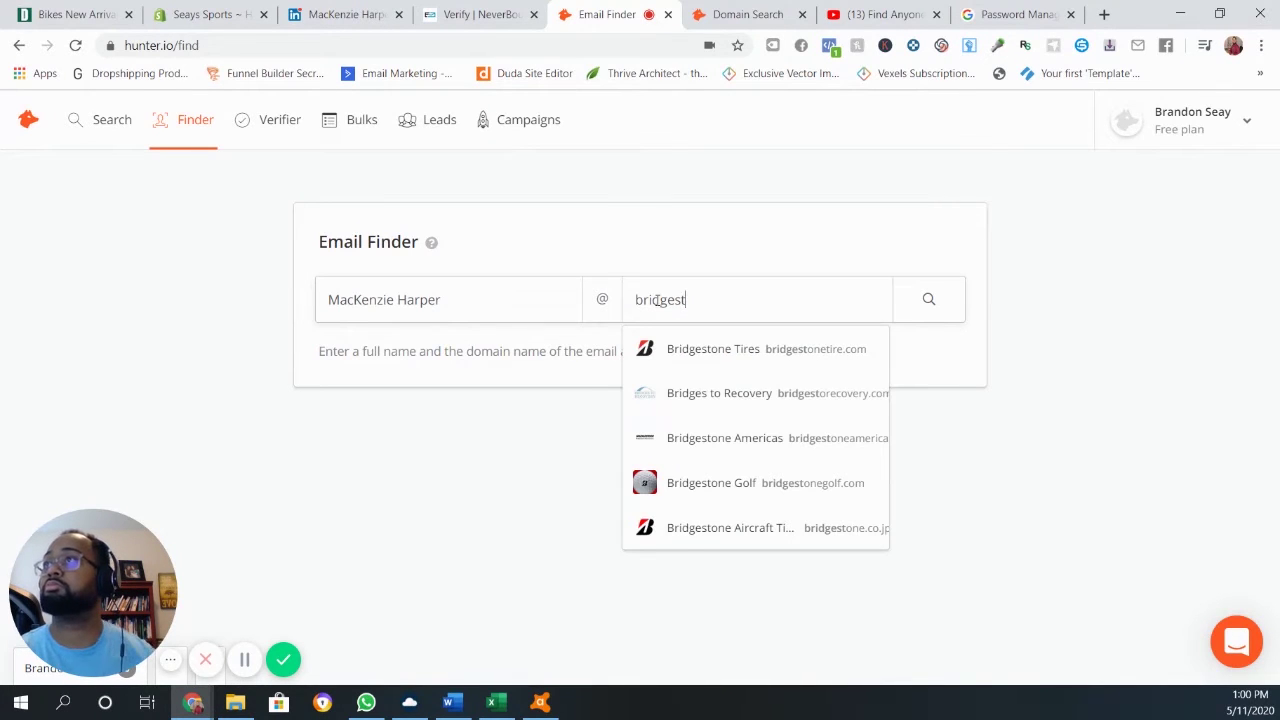
click(742, 440)
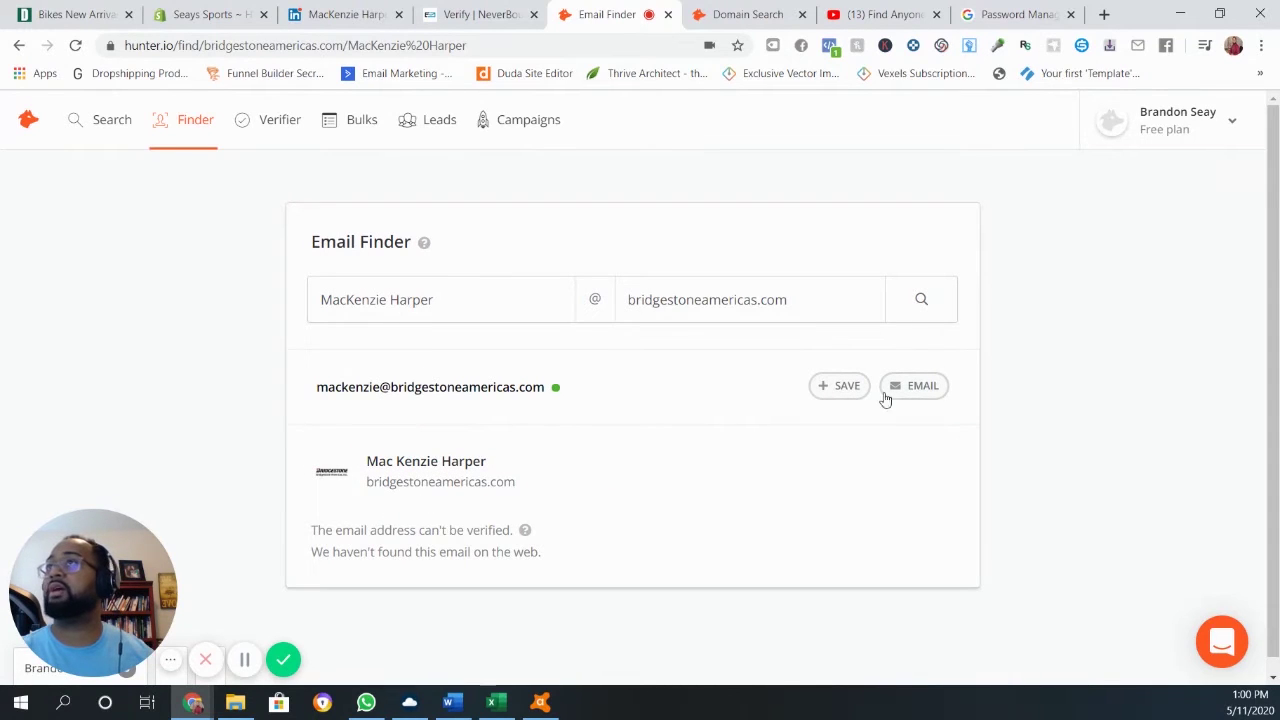
Copy the contact's email address found by Hunter's Email Finder and enter it as the email to verify in NeverBounce
mouse_move(482, 403)
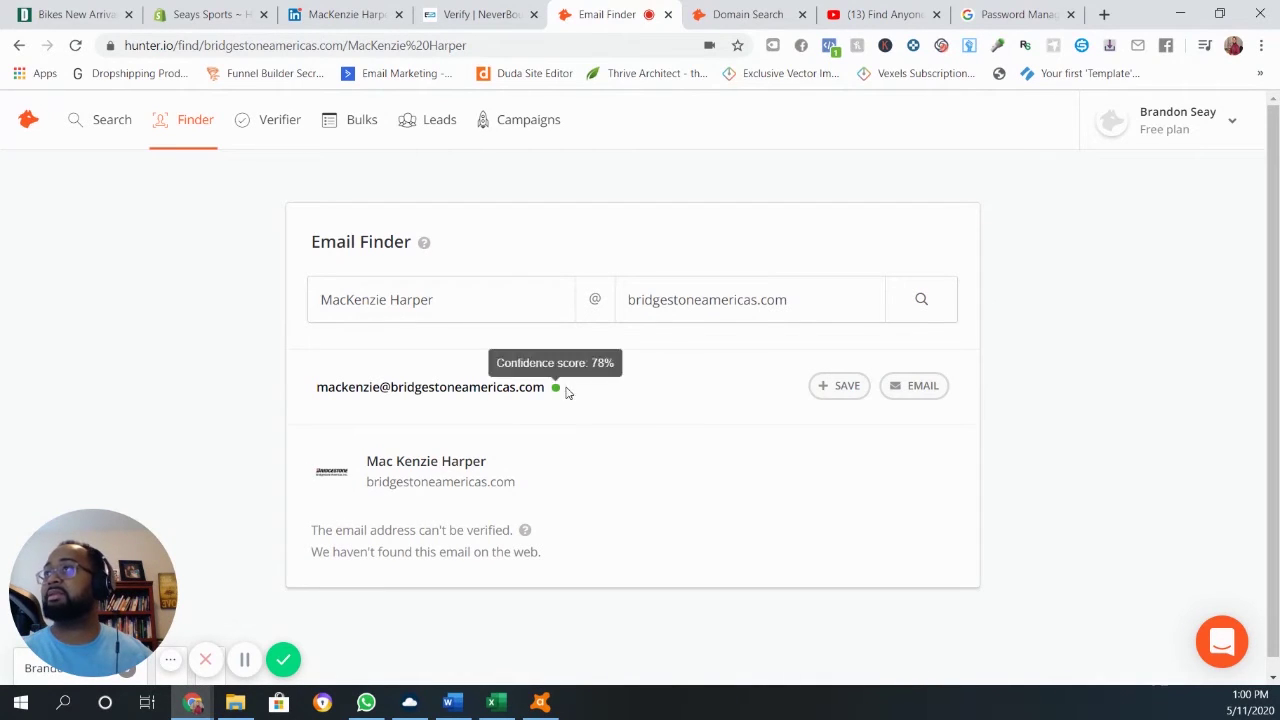
click(500, 392)
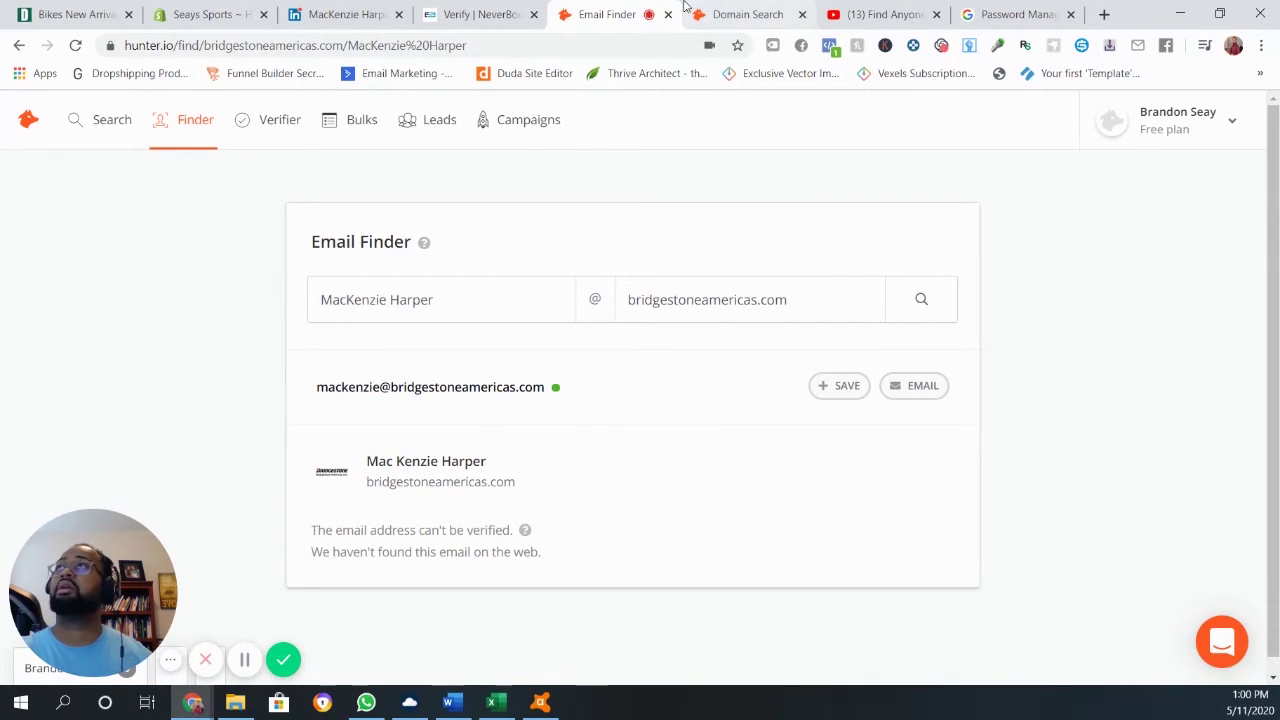
click(715, 12)
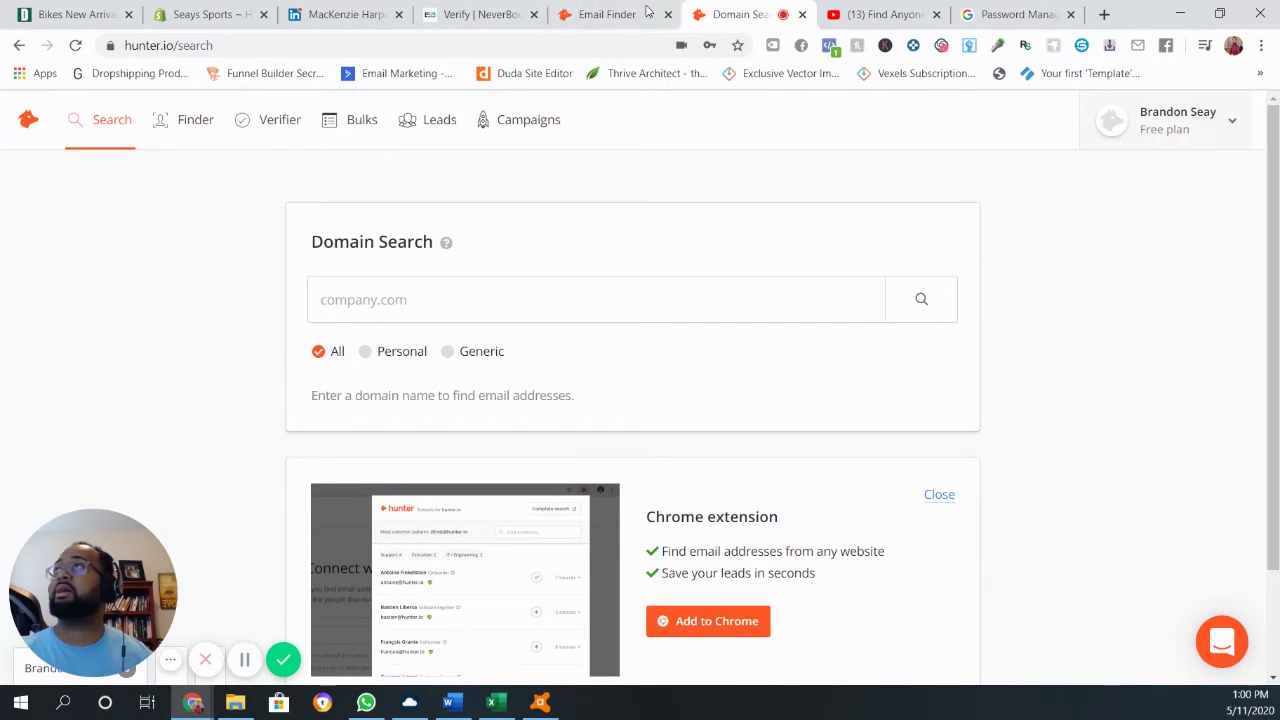
click(480, 14)
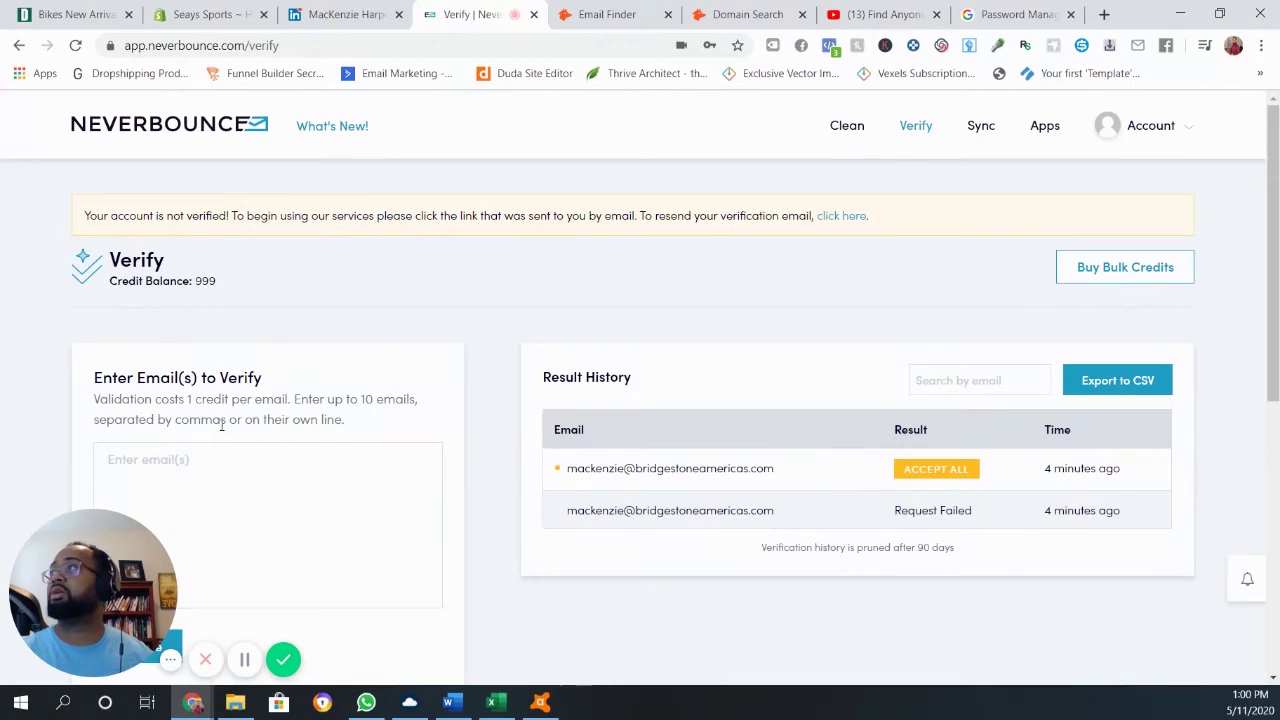
click(224, 487)
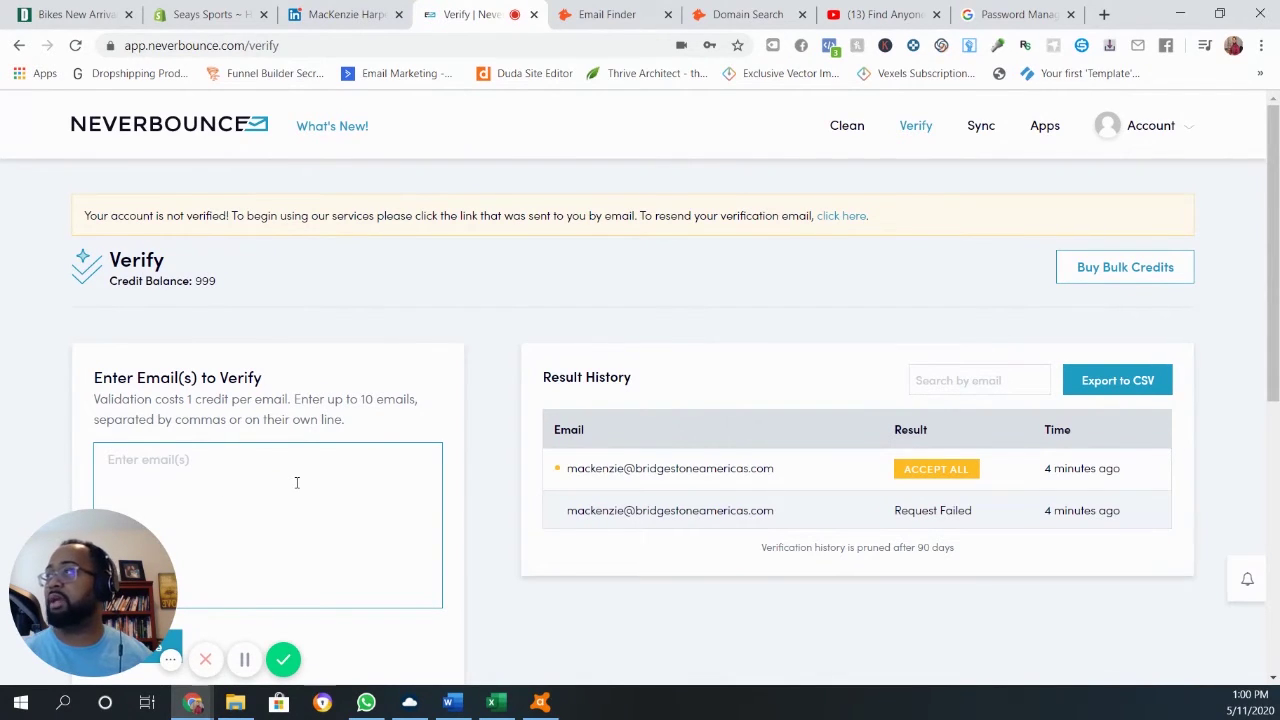
key(ctrl+v)
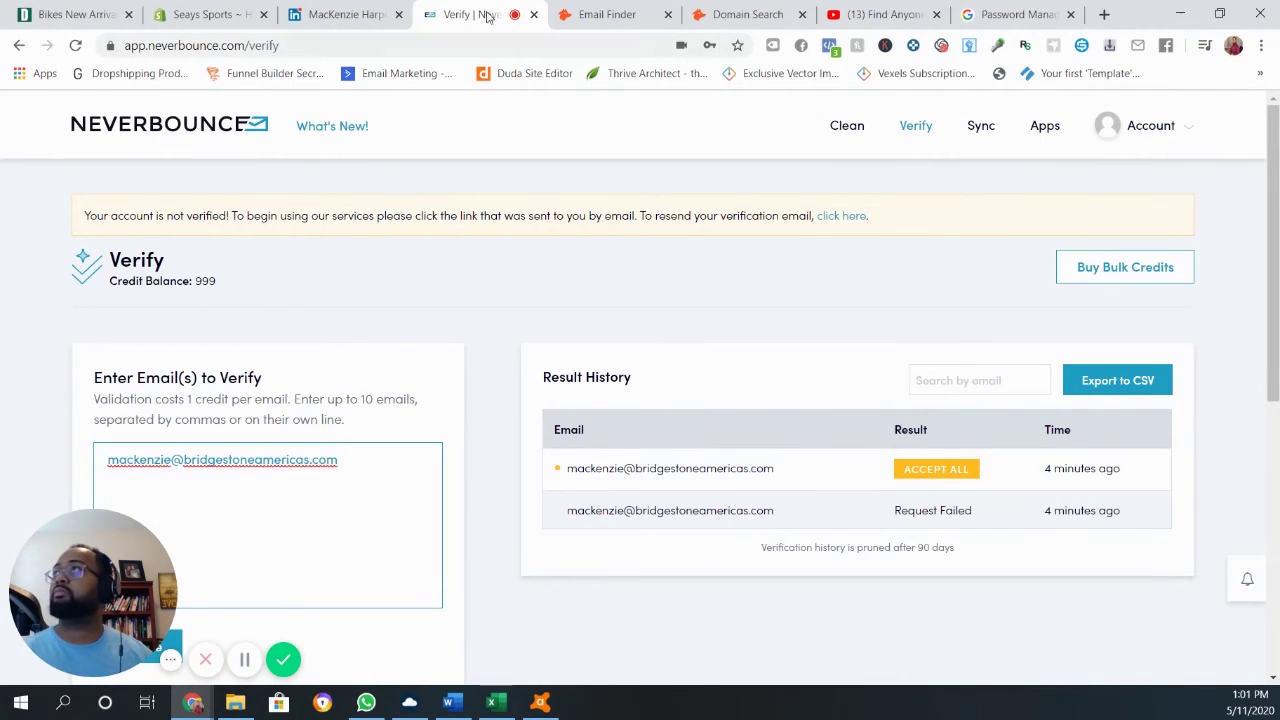
Switch to Hunter's Email Verifier, enter the contact's copied email address and verify it
click(740, 12)
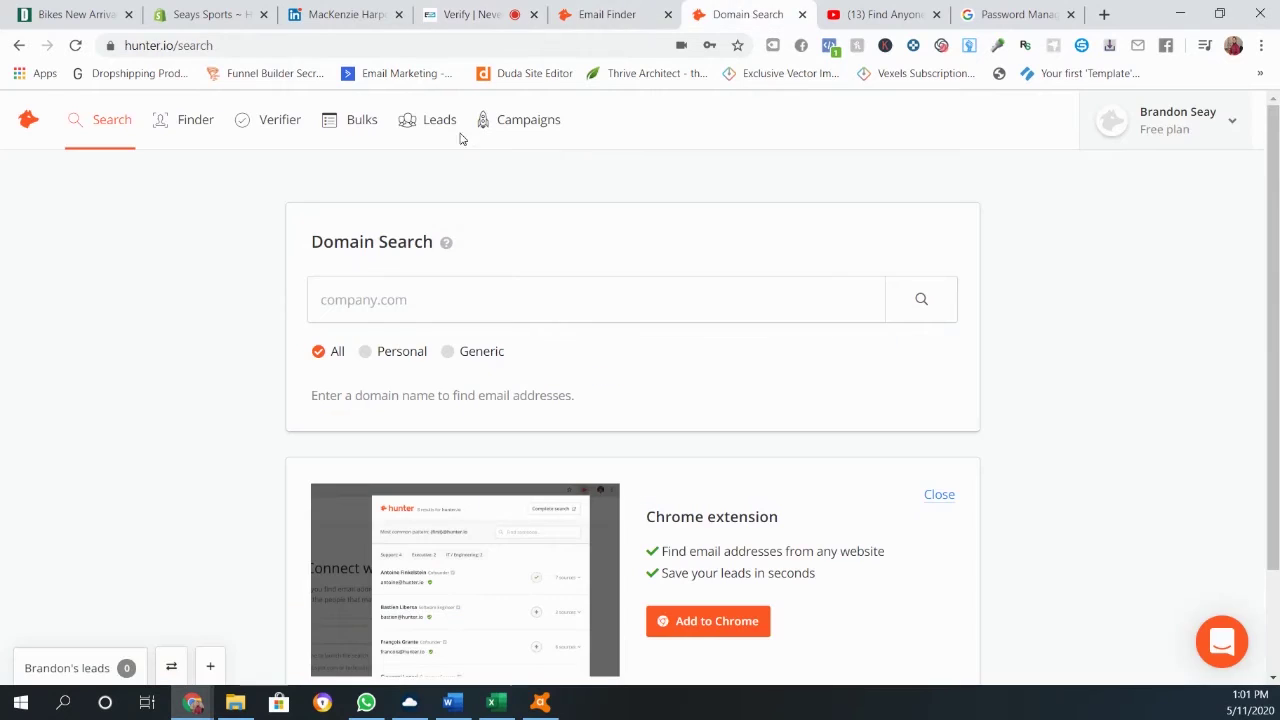
click(280, 122)
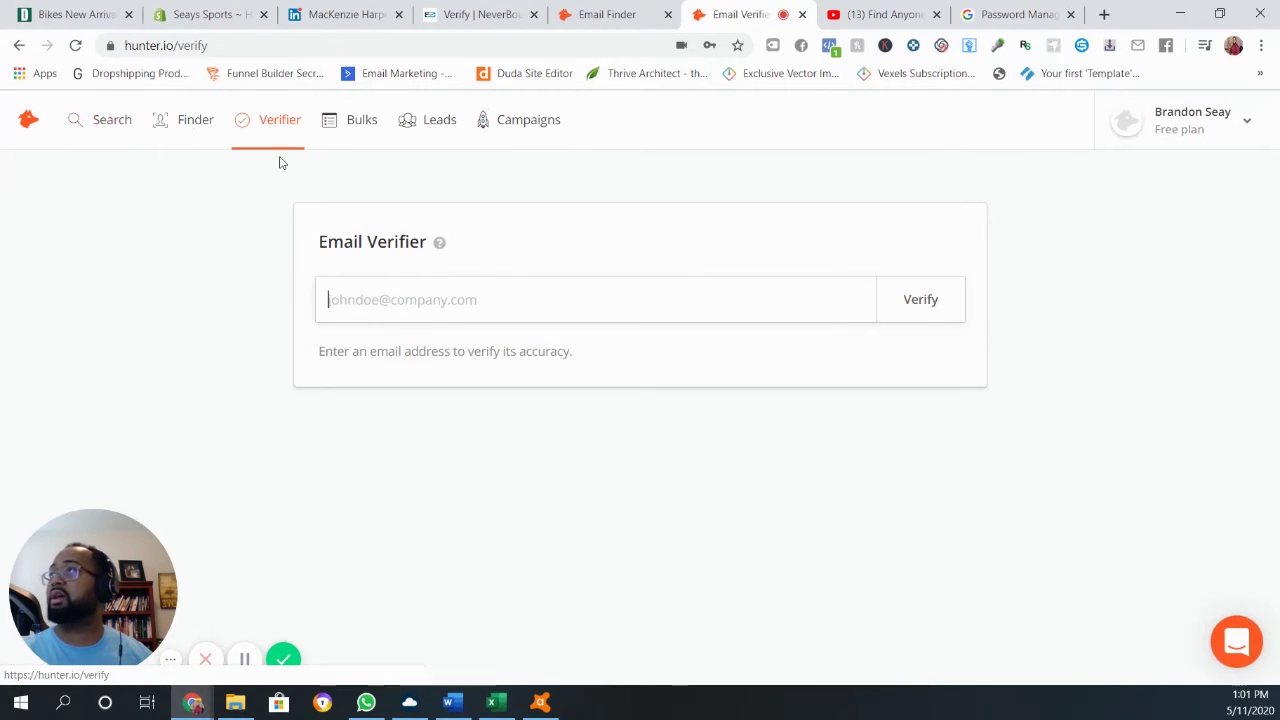
click(409, 303)
key(ctrl+v)
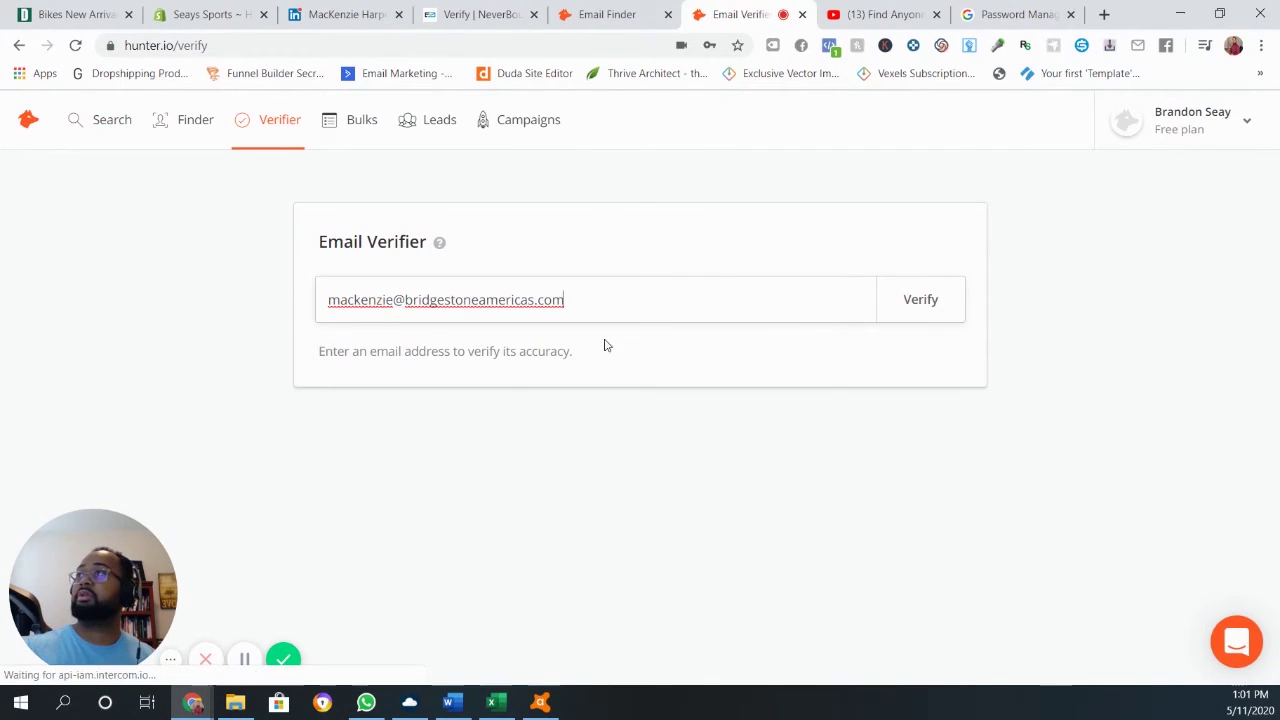
click(926, 291)
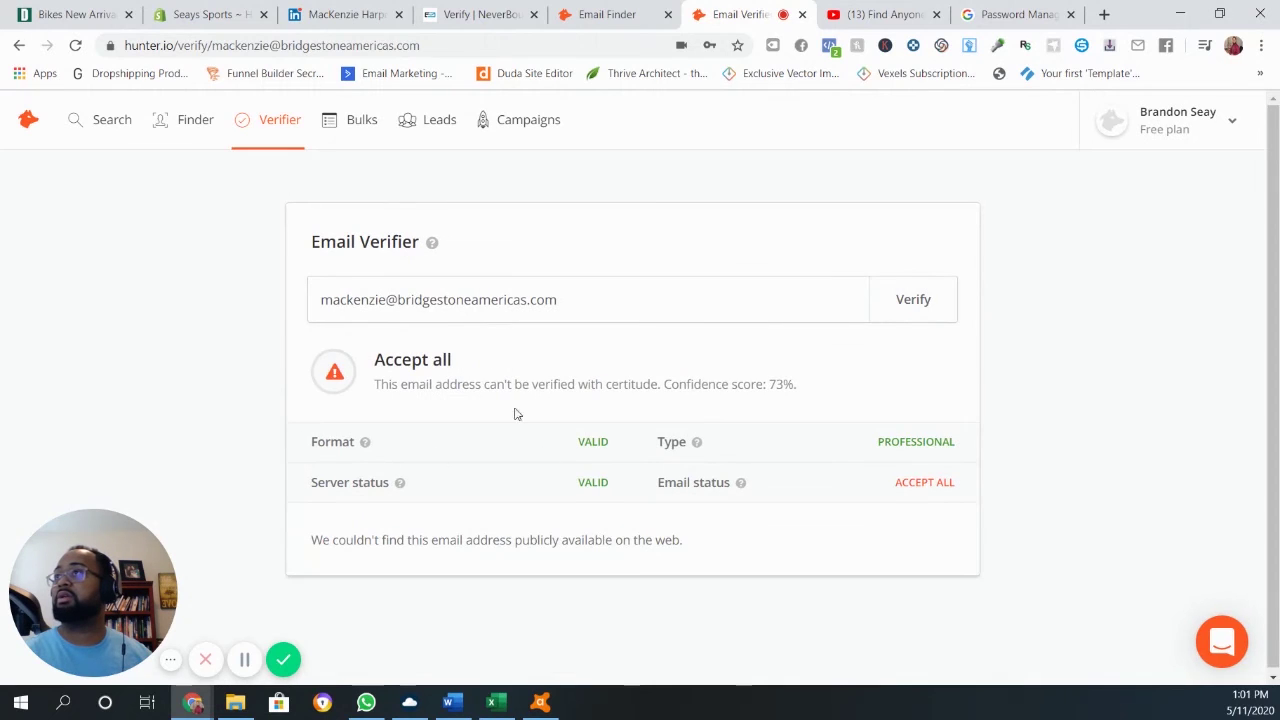